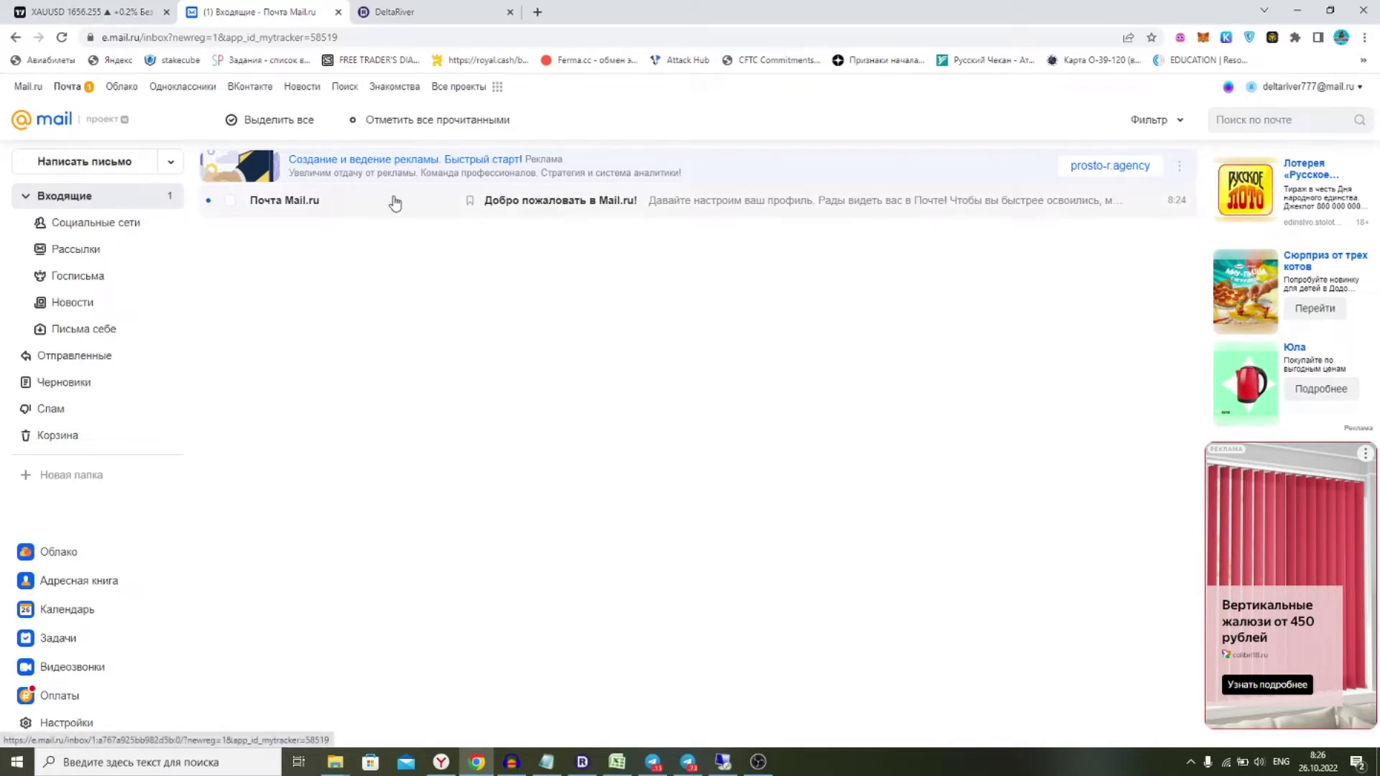
Open visitor registration on the DeltaRiver site and accept the site rules to reach the registration form.
{"action": "left_click", "coordinate": [402, 12]}
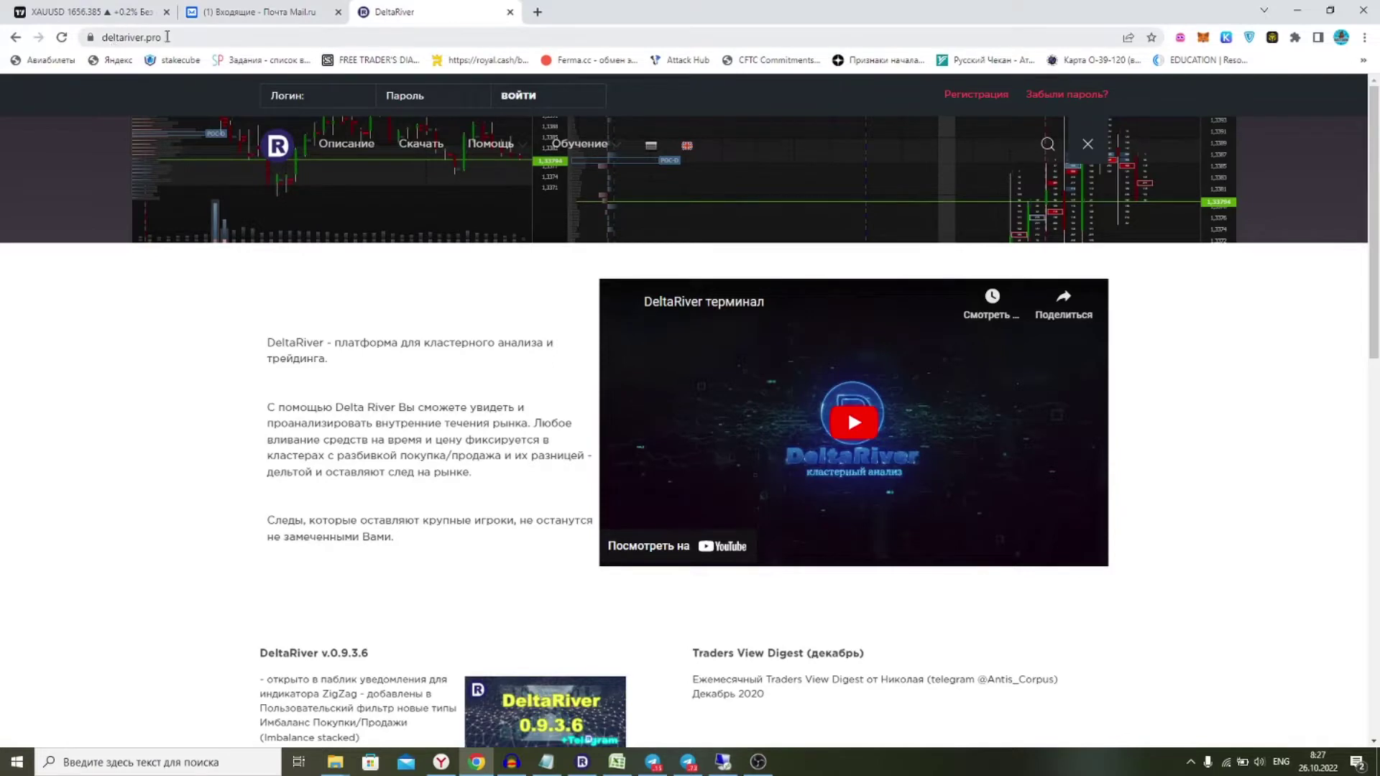
{"action": "scroll", "coordinate": [446, 194], "scroll_direction": "down", "scroll_amount": 1}
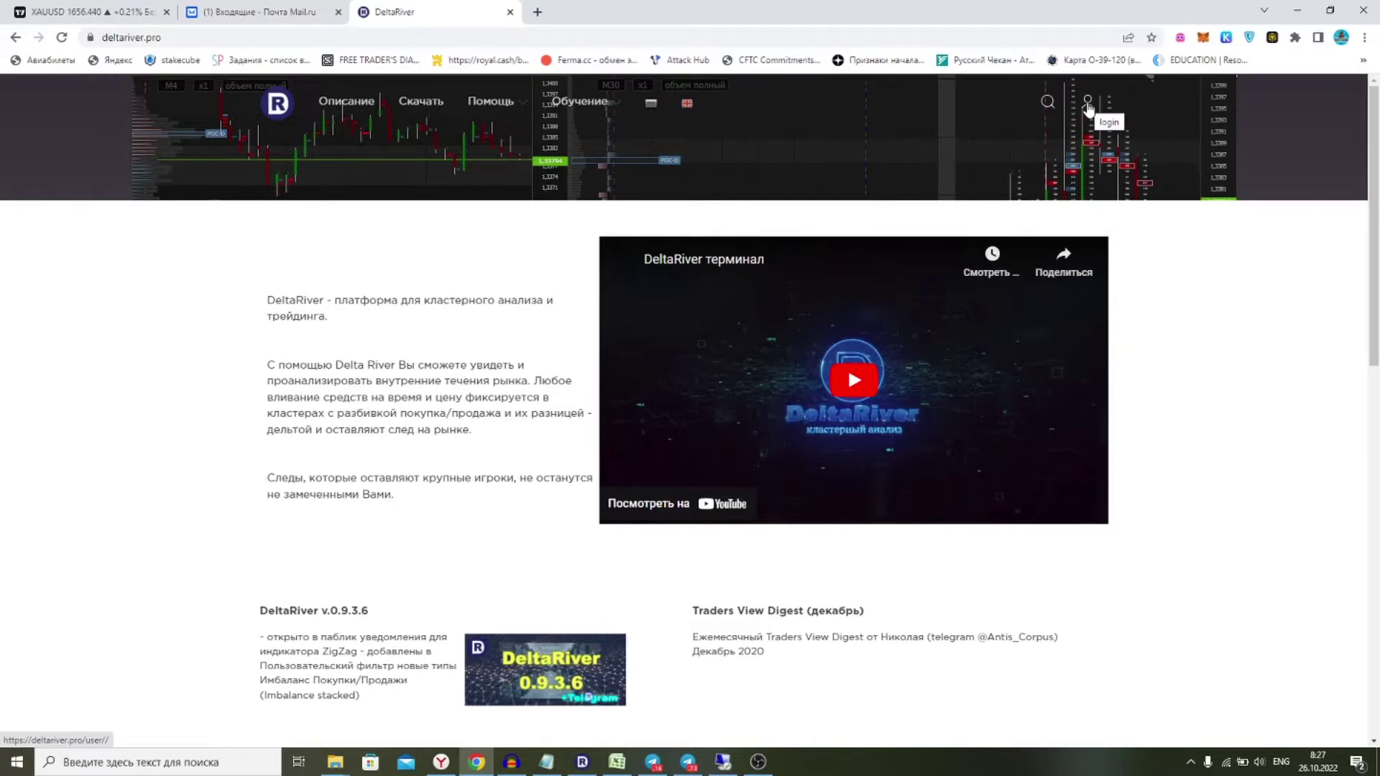
{"action": "left_click", "coordinate": [1089, 106]}
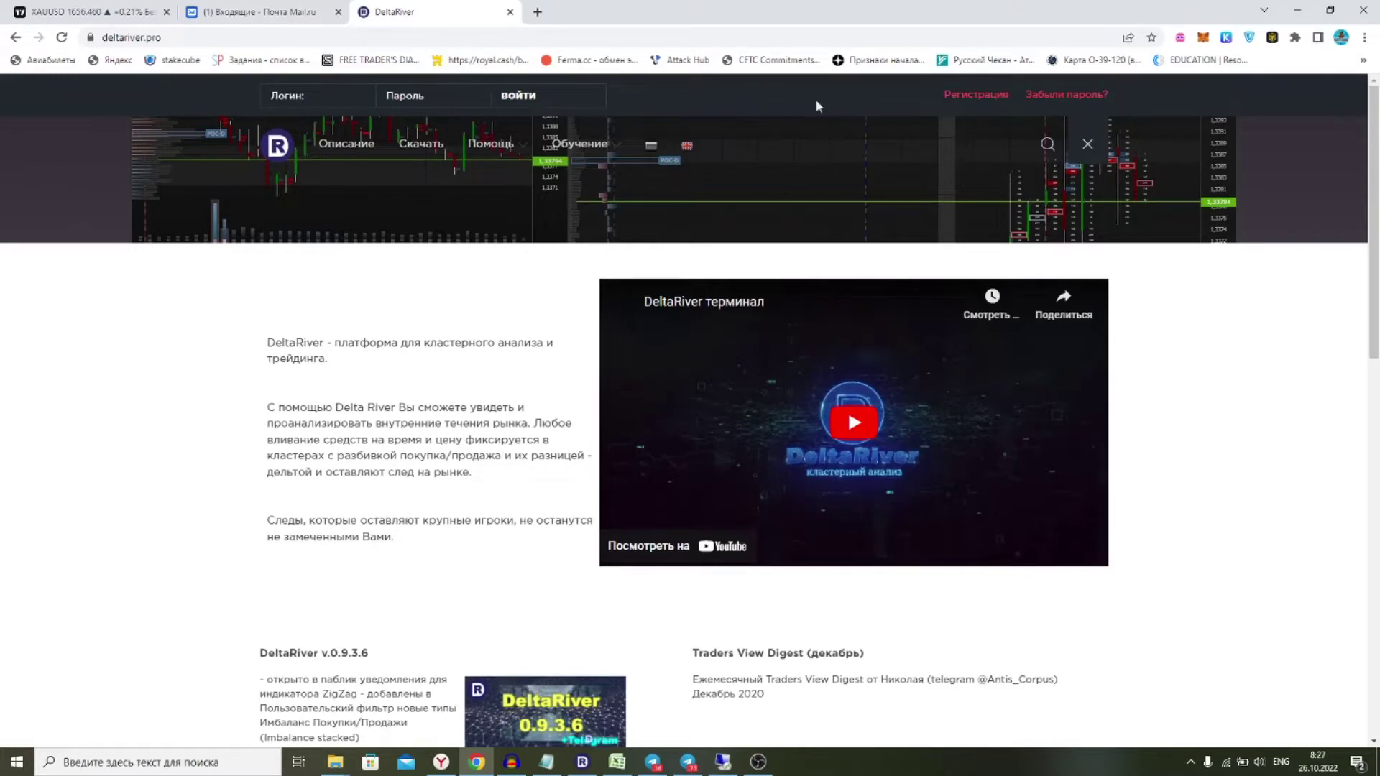
{"action": "left_click", "coordinate": [970, 94]}
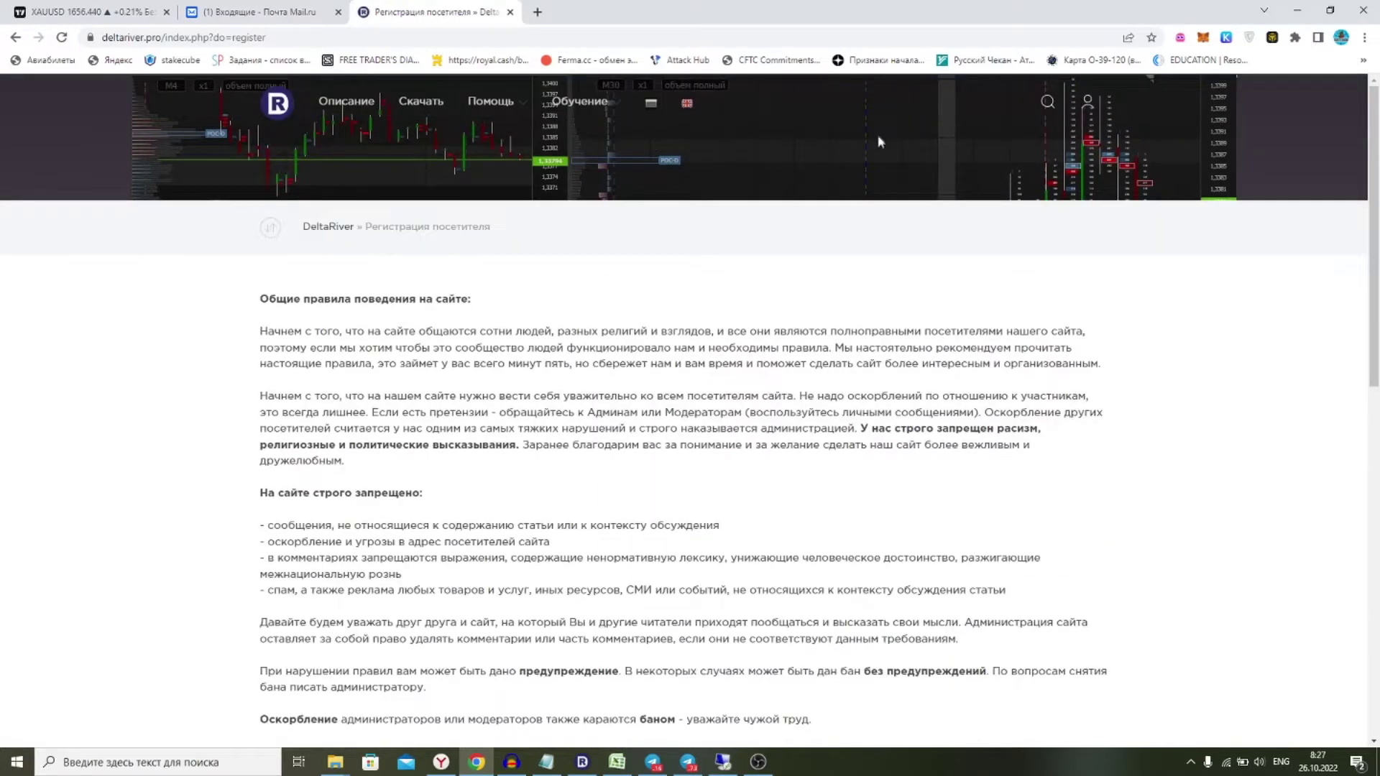
{"action": "scroll", "coordinate": [424, 259], "scroll_direction": "down", "scroll_amount": 9}
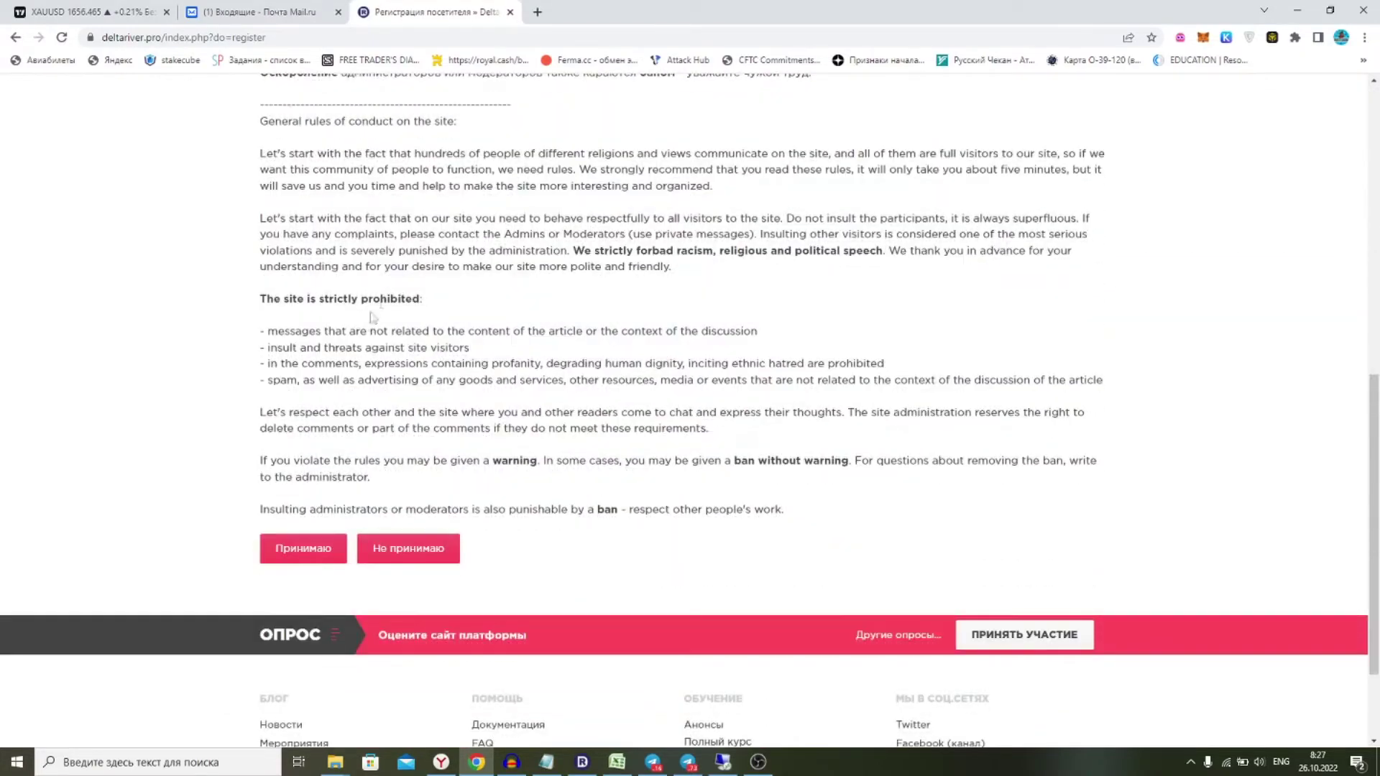
{"action": "left_click", "coordinate": [322, 545]}
{"action": "scroll", "coordinate": [337, 455], "scroll_direction": "down", "scroll_amount": 4}
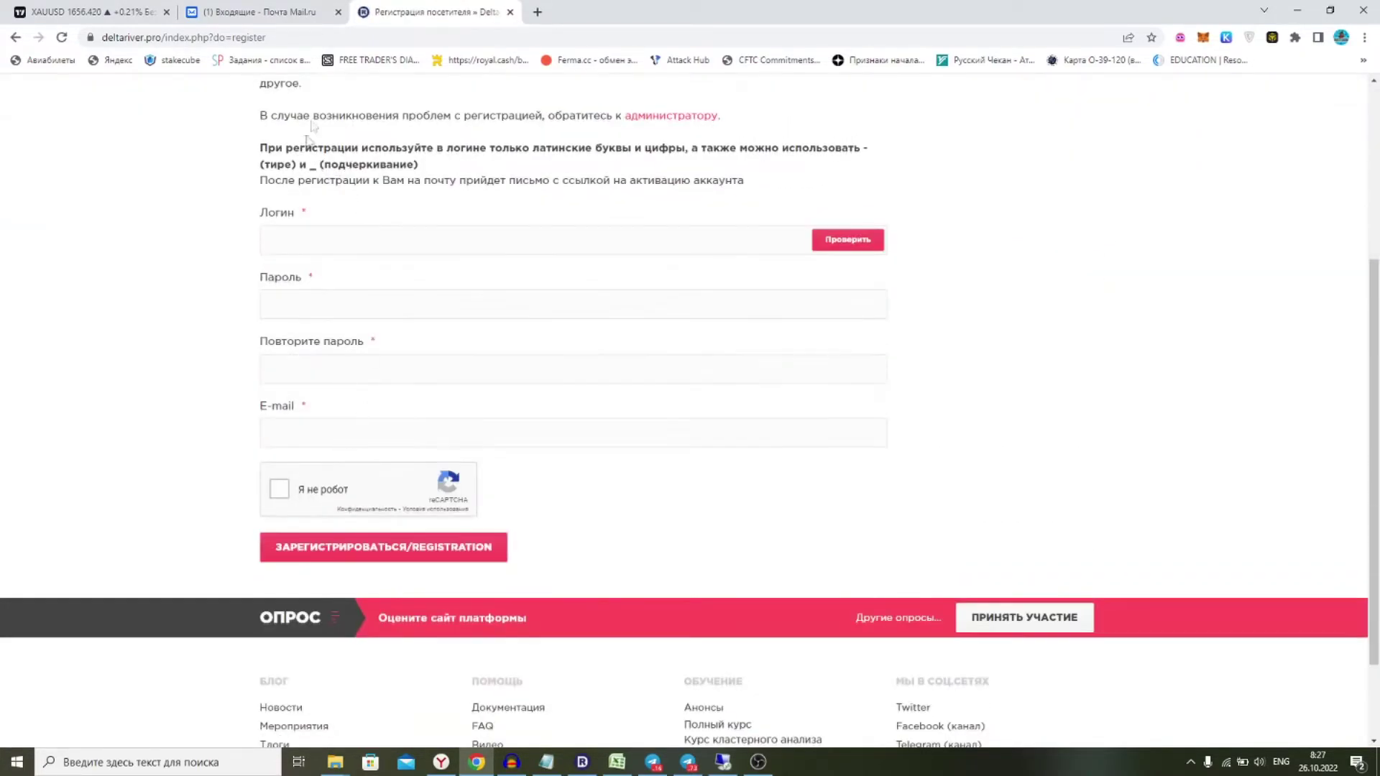
Switch to the Mail.ru mailbox and copy the account's e-mail address from its profile details.
{"action": "left_click", "coordinate": [316, 11]}
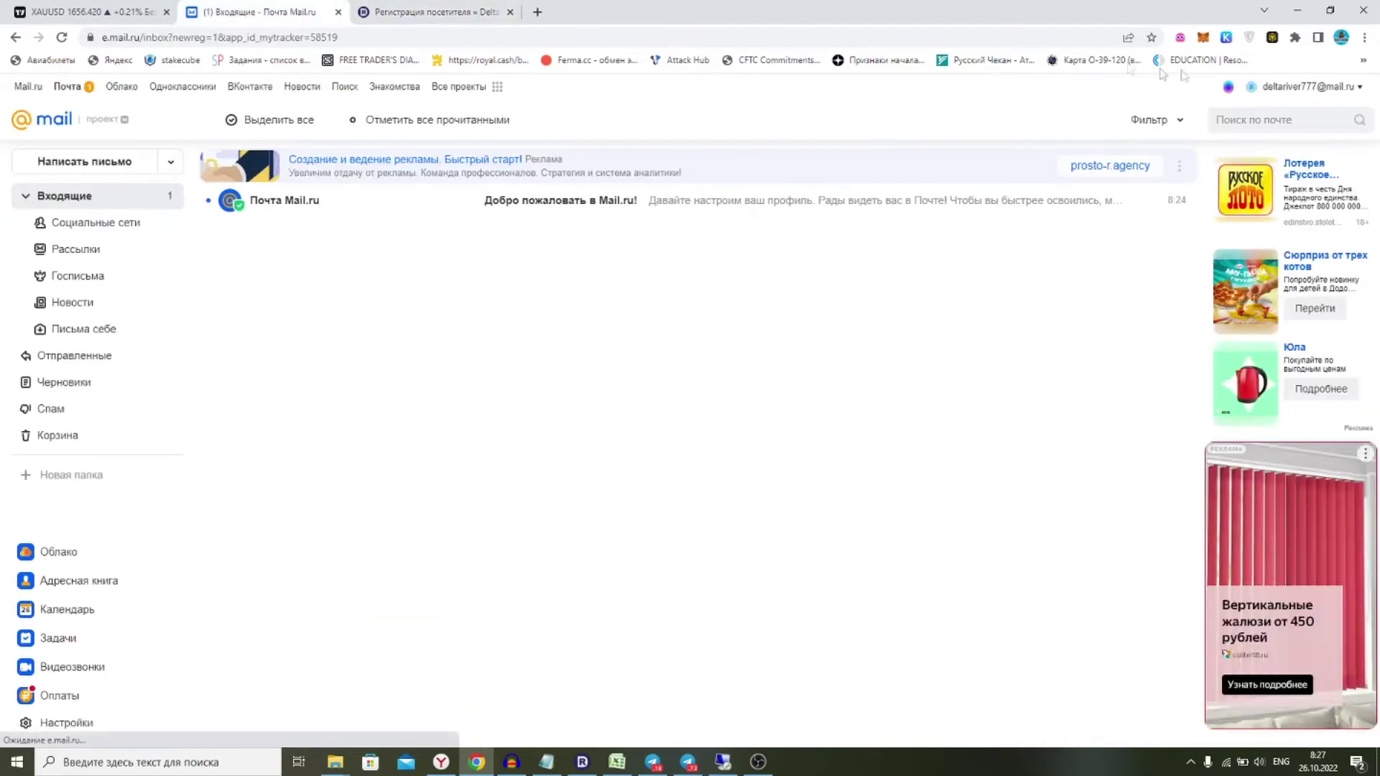
{"action": "left_click", "coordinate": [1256, 87]}
{"action": "left_click_drag", "start_coordinate": [1262, 143], "coordinate": [1147, 138]}
{"action": "key", "text": "ctrl+c"}
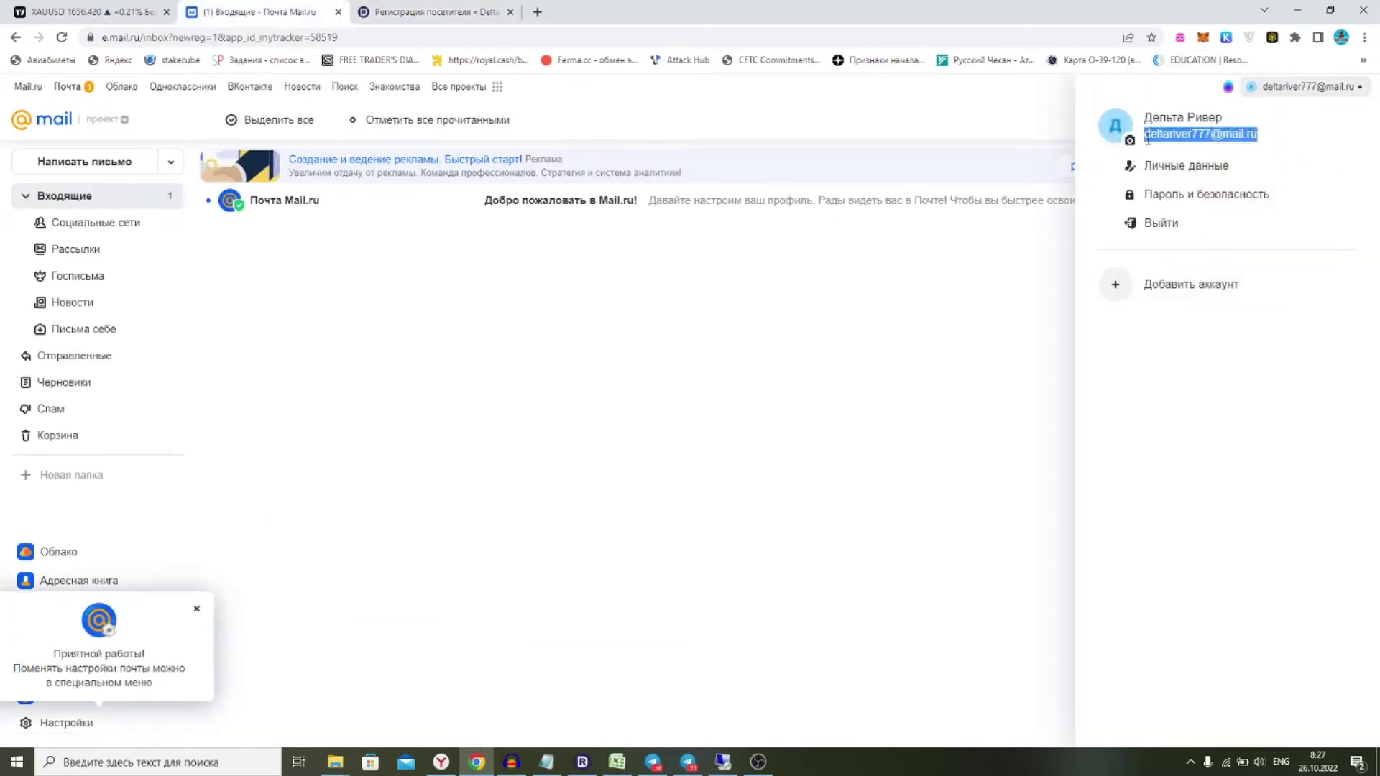
Return to the DeltaRiver registration form and fill in the login from the copied e-mail address, removing the mail domain.
{"action": "left_click", "coordinate": [431, 13]}
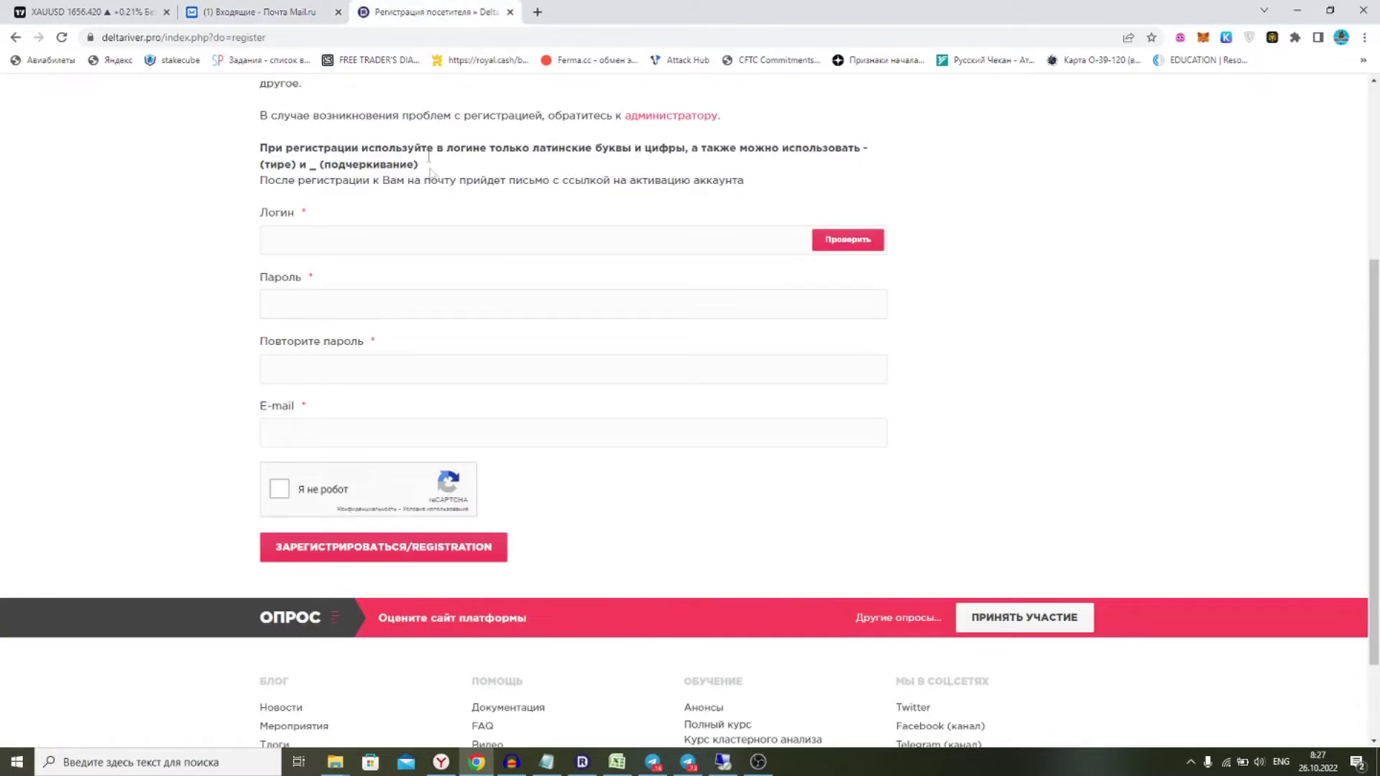
{"action": "left_click", "coordinate": [391, 228]}
{"action": "key", "text": "ctrl+v"}
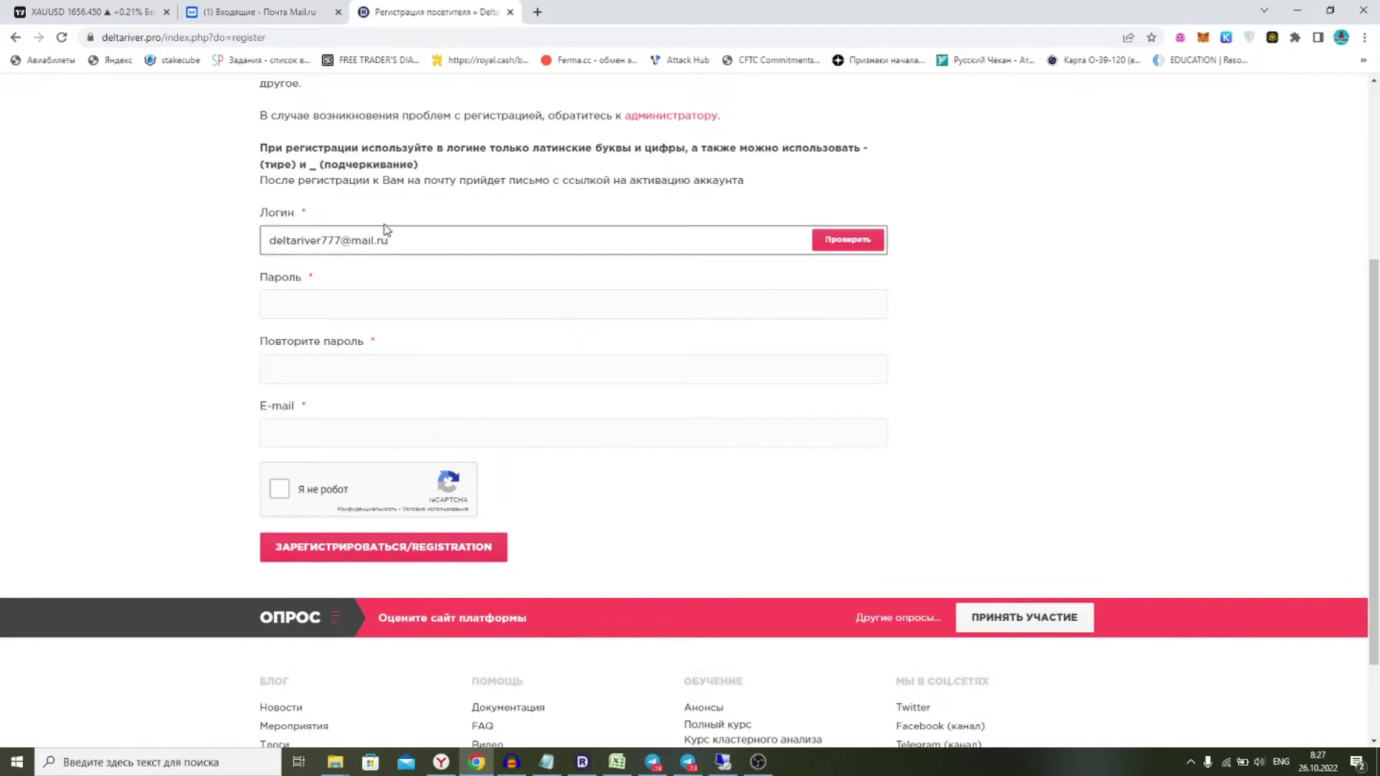
{"action": "left_click", "coordinate": [345, 299]}
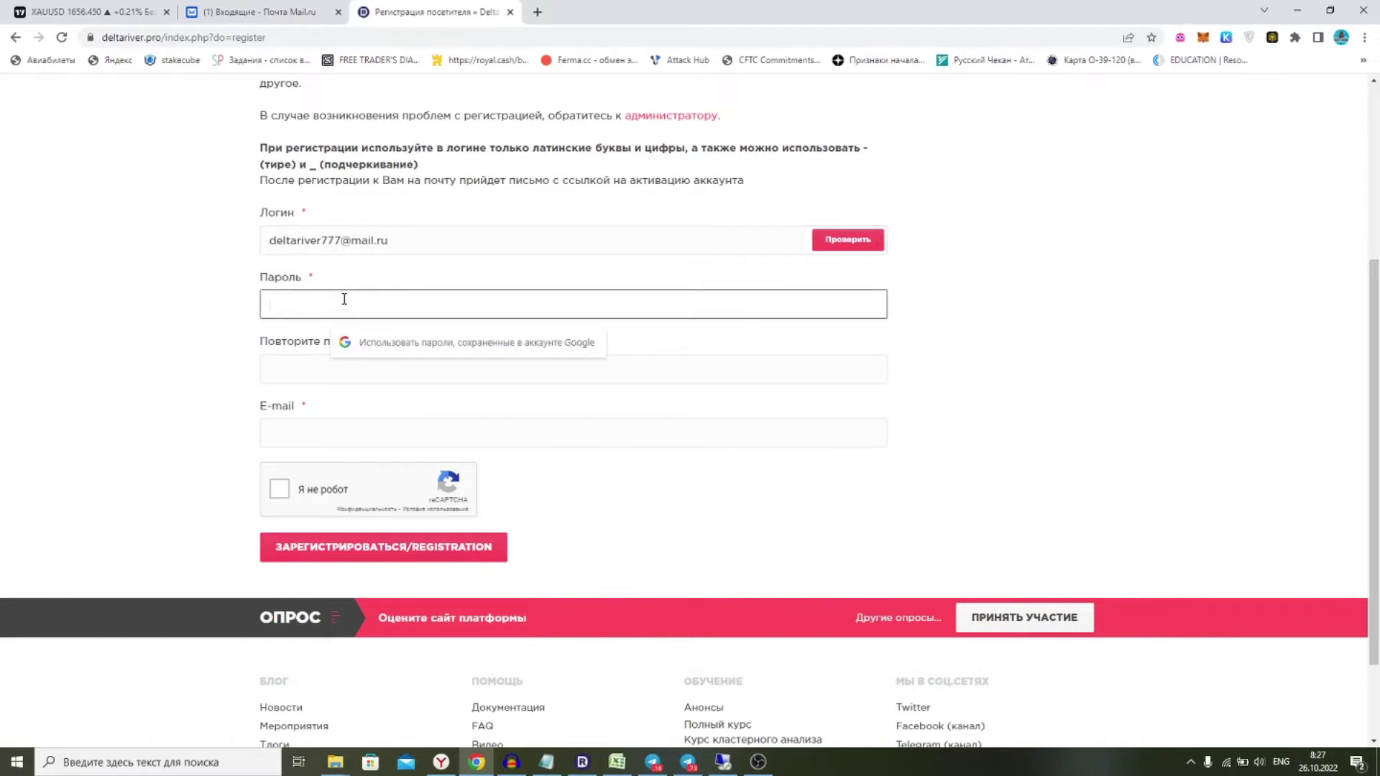
{"action": "left_click_drag", "start_coordinate": [399, 241], "coordinate": [345, 240]}
{"action": "key", "text": "BackSpace"}
Enter the account password twice, fill in the e-mail, complete the robot check and try to submit the registration.
{"action": "left_click", "coordinate": [359, 301]}
{"action": "type", "text": "****"}
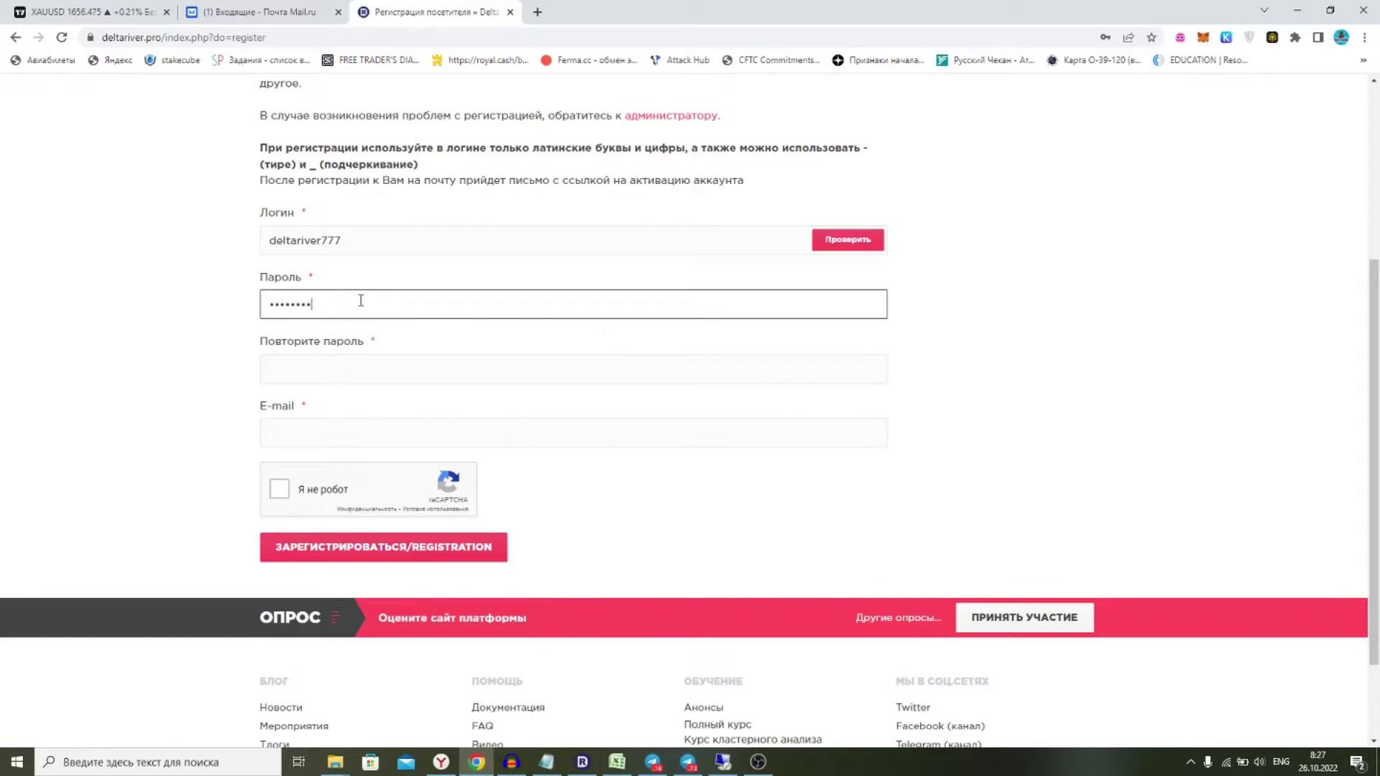
{"action": "key", "text": "Tab"}
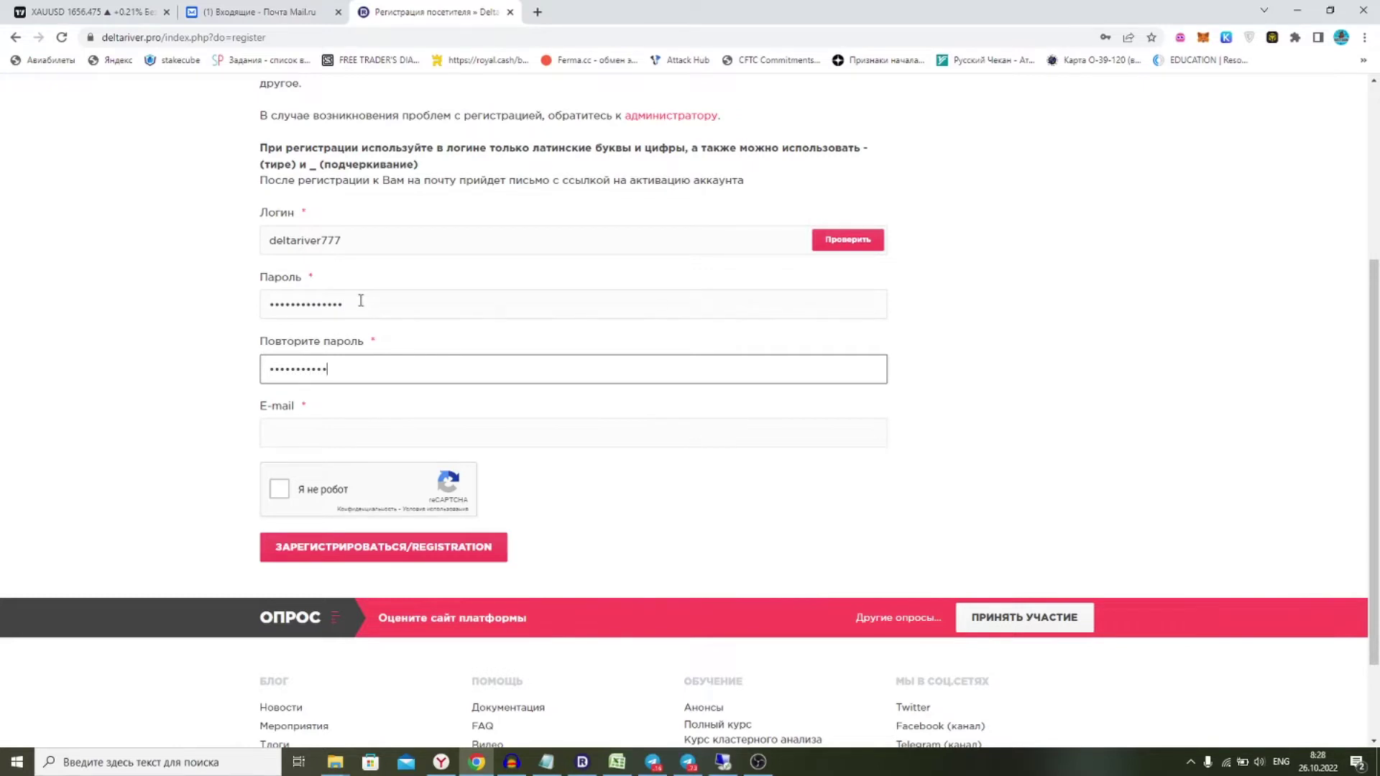
{"action": "key", "text": "Tab"}
{"action": "key", "text": "ctrl+v"}
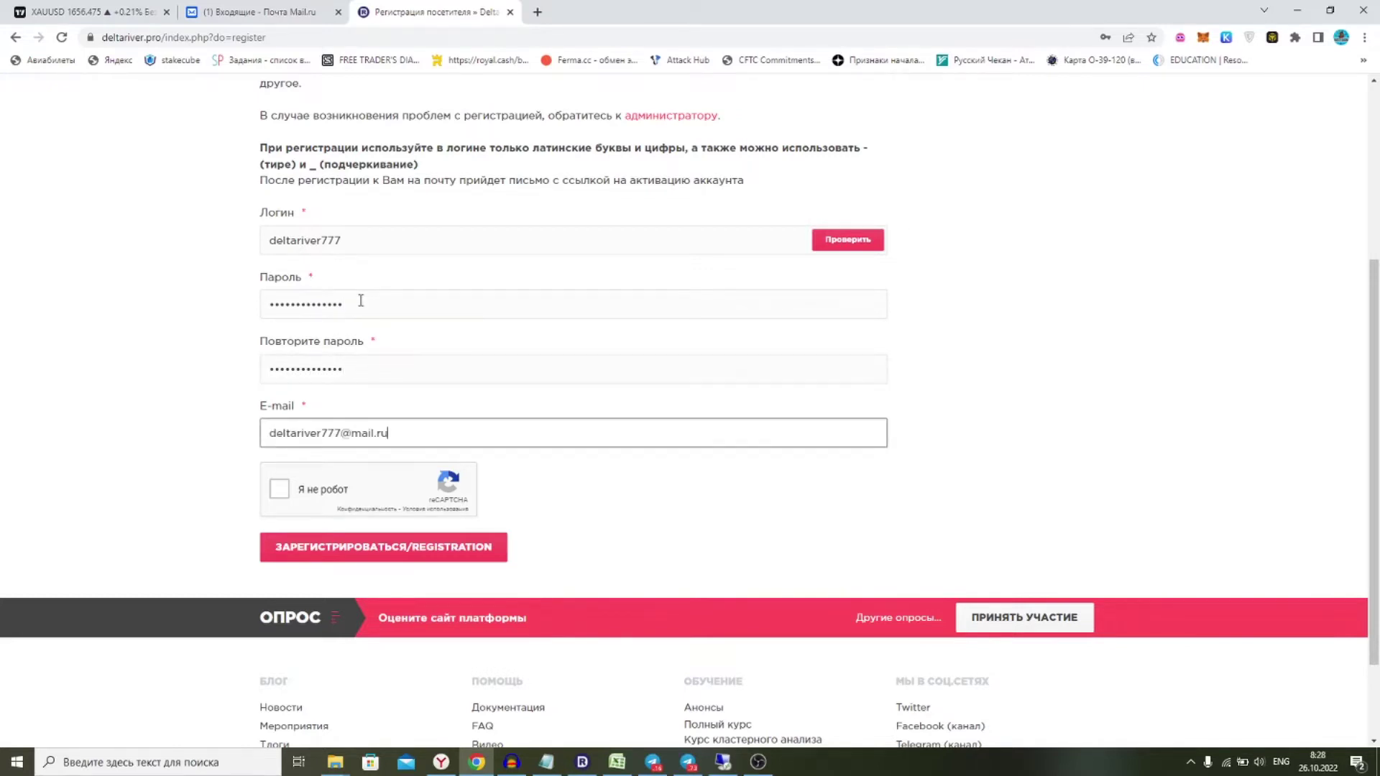
{"action": "left_click", "coordinate": [279, 490]}
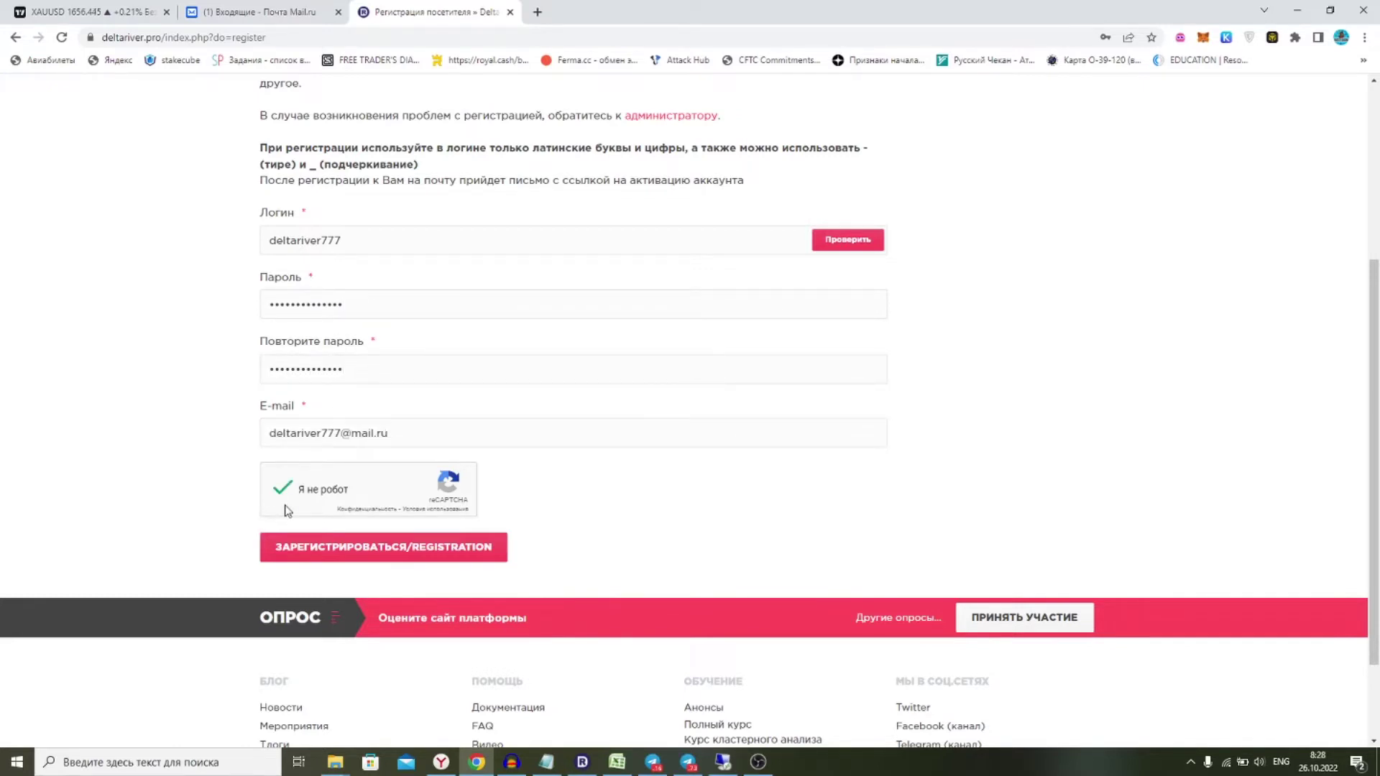
{"action": "left_click", "coordinate": [331, 545]}
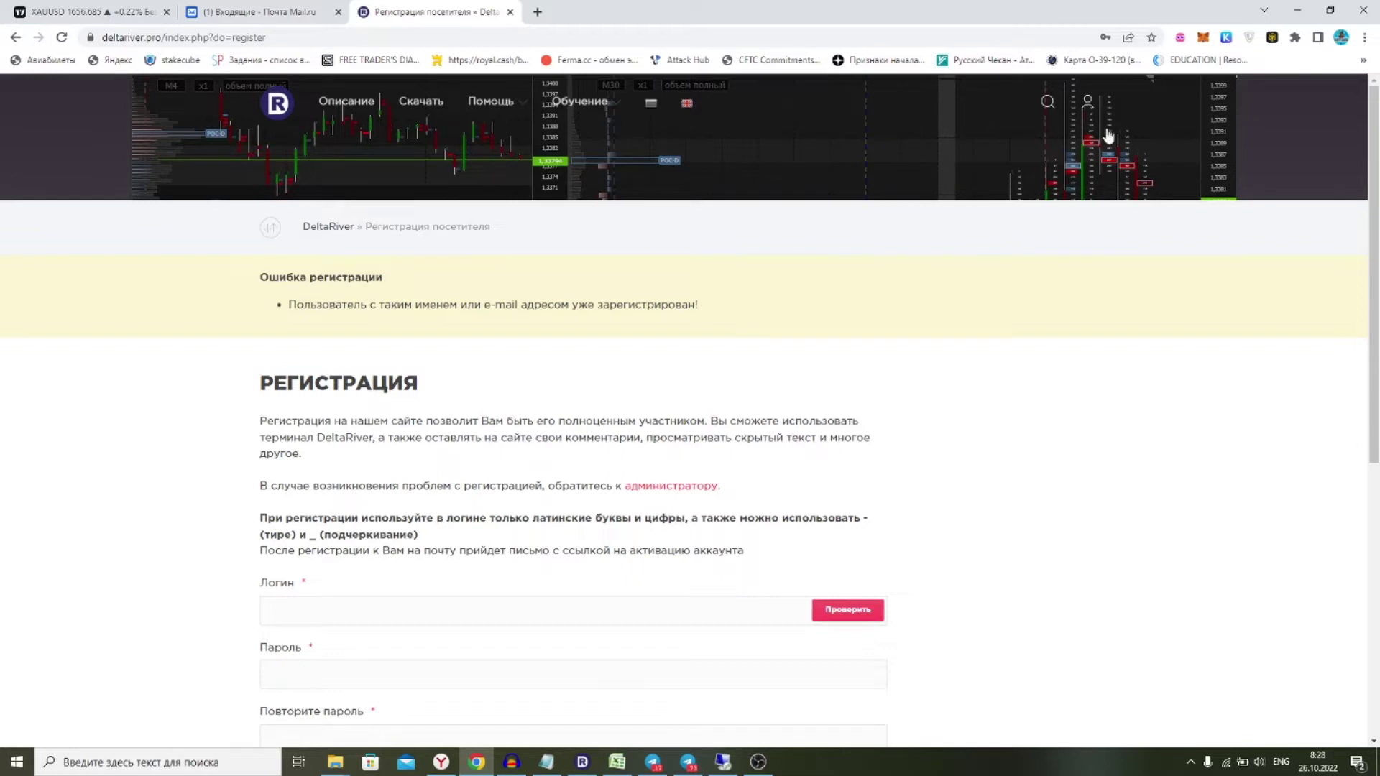
Enter a different login in the registration form and fill in the account password and its repetition.
{"action": "scroll", "coordinate": [388, 431], "scroll_direction": "down", "scroll_amount": 3}
{"action": "left_click", "coordinate": [389, 395]}
{"action": "left_click", "coordinate": [388, 435]}
{"action": "left_click", "coordinate": [450, 460]}
{"action": "type", "text": "******"}
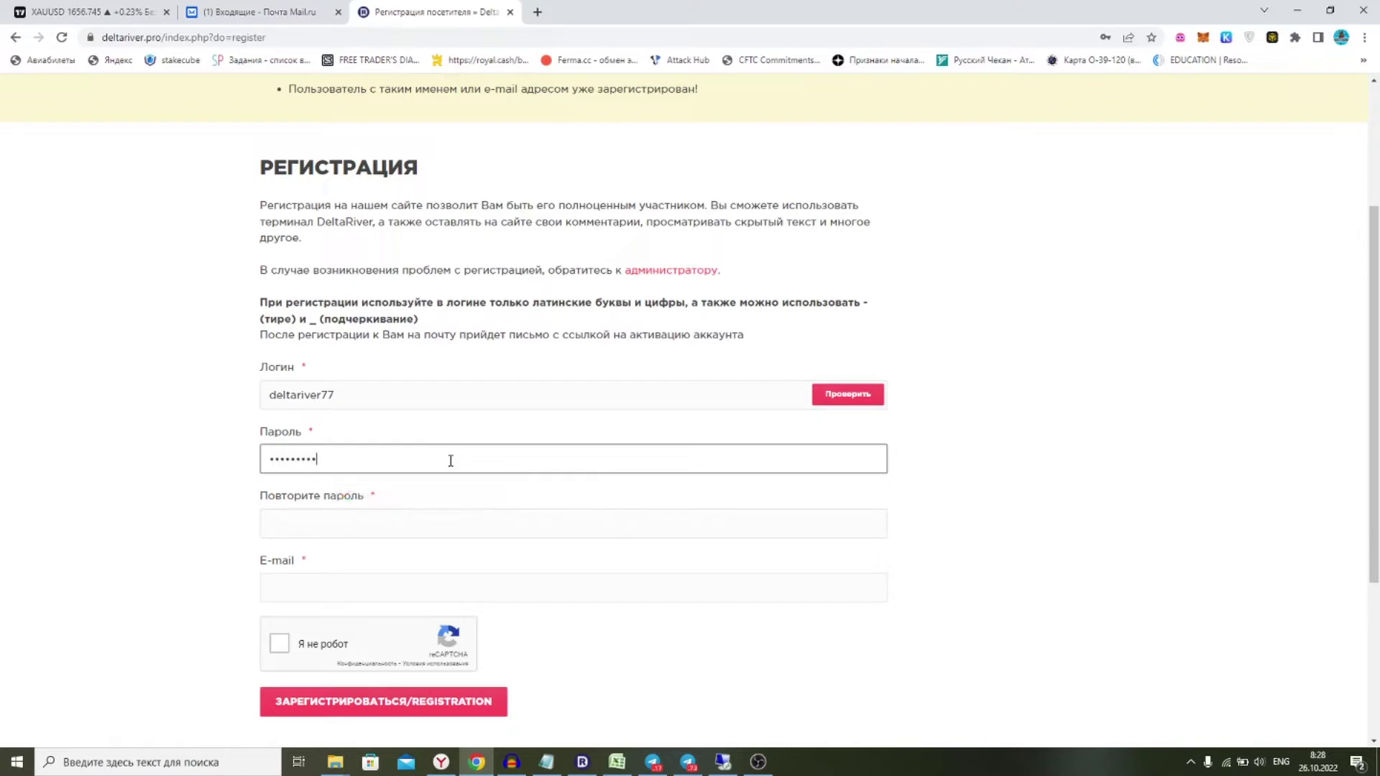
{"action": "key", "text": "Tab"}
{"action": "type", "text": "****"}
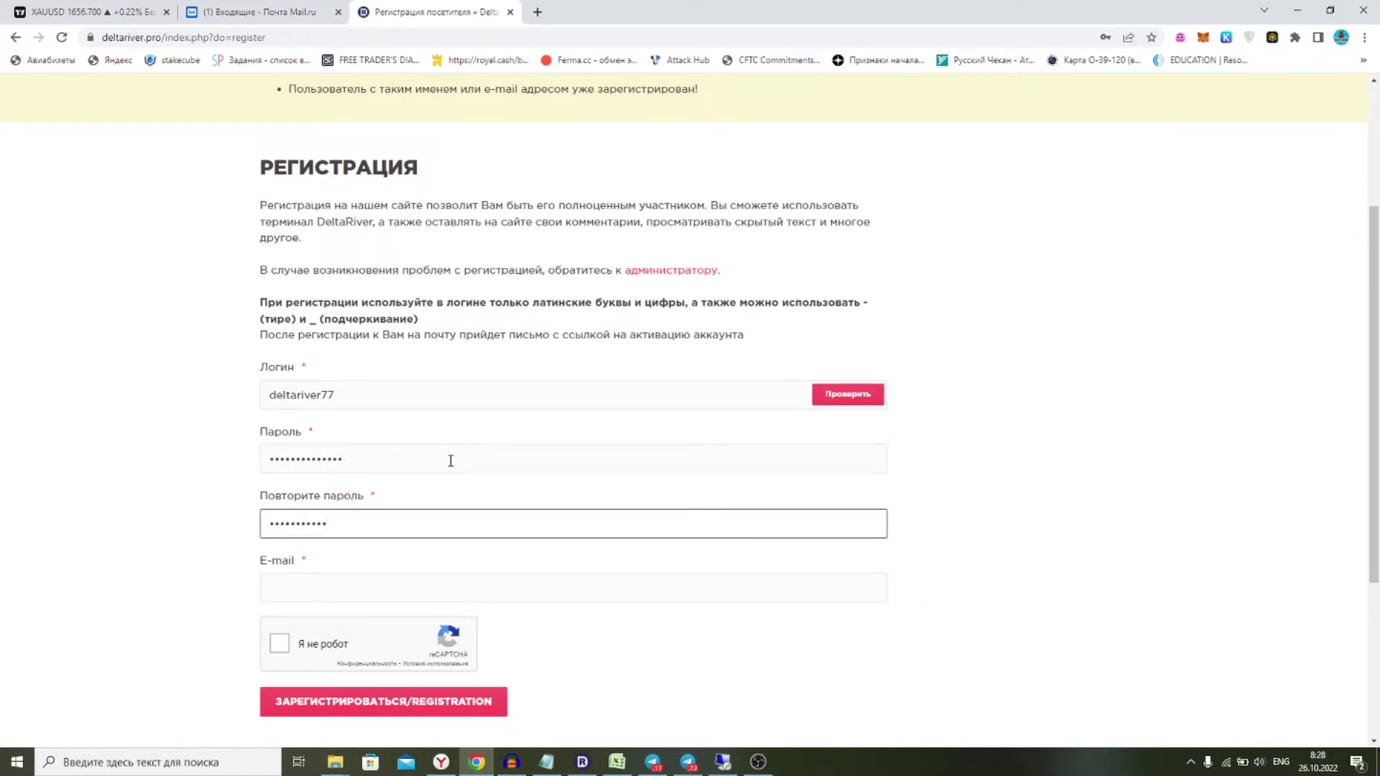
Fill in the account's e-mail, complete the robot check and submit the registration.
{"action": "left_click", "coordinate": [348, 579]}
{"action": "key", "text": "ctrl+v"}
{"action": "left_click", "coordinate": [281, 643]}
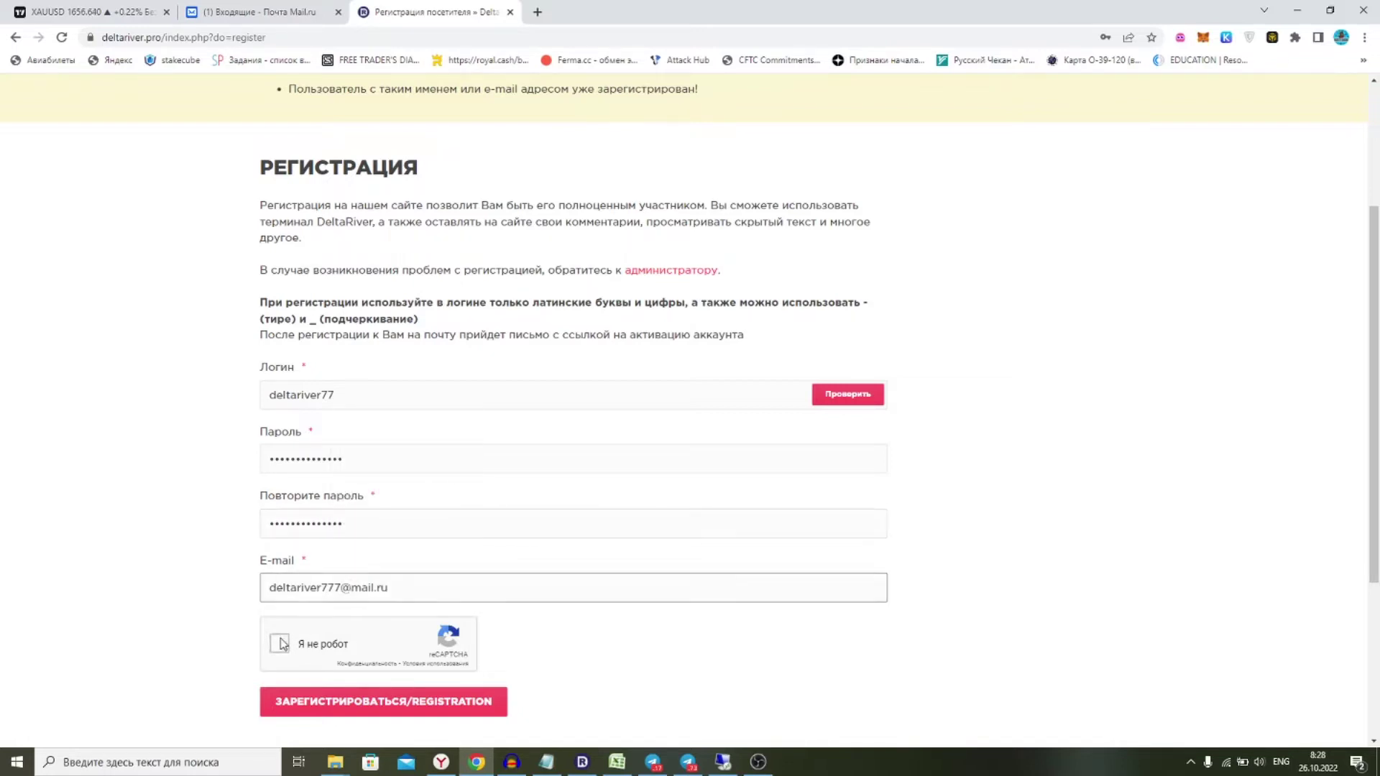
{"action": "left_click", "coordinate": [340, 709]}
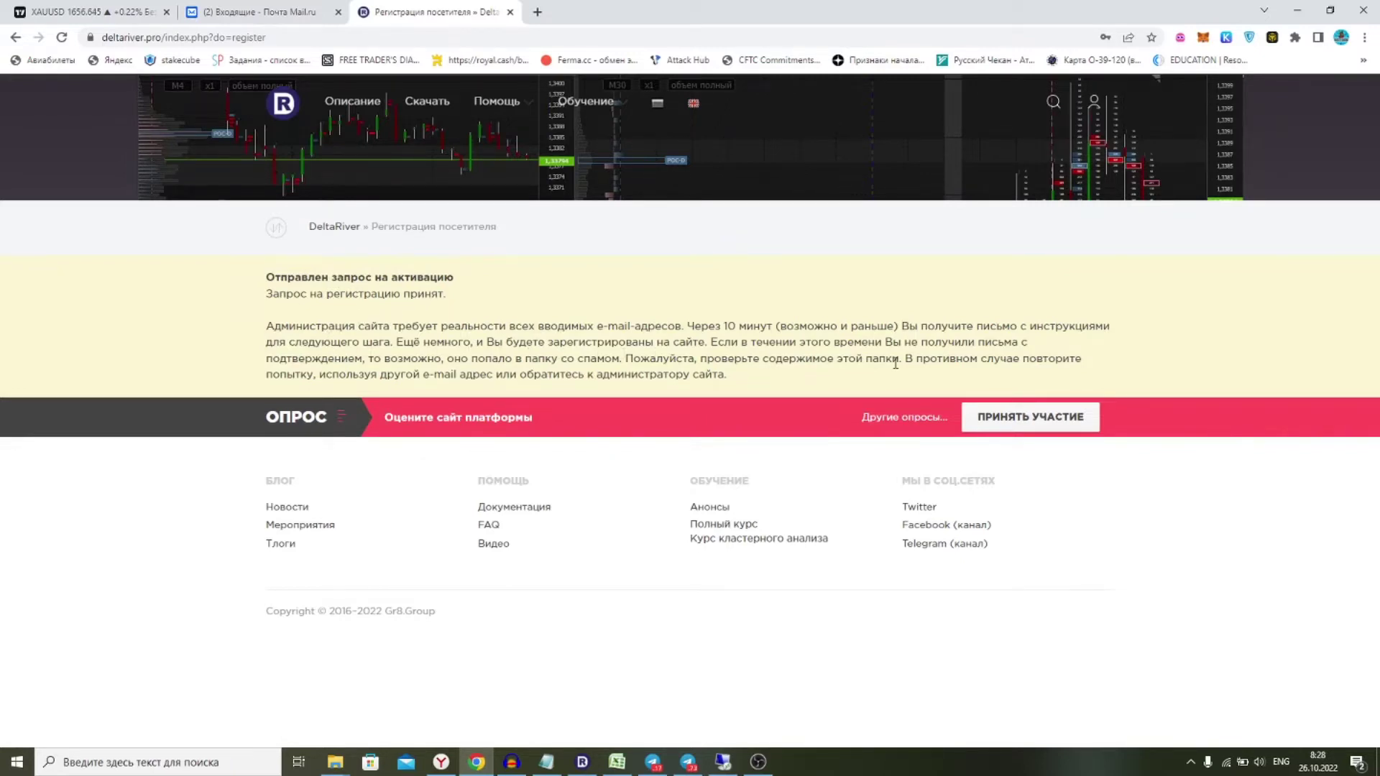
Open the DeltaRiver.pro account activation e-mail in the mailbox, follow its activation link and continue the registration on the site.
{"action": "left_click", "coordinate": [296, 13]}
{"action": "left_click", "coordinate": [252, 200]}
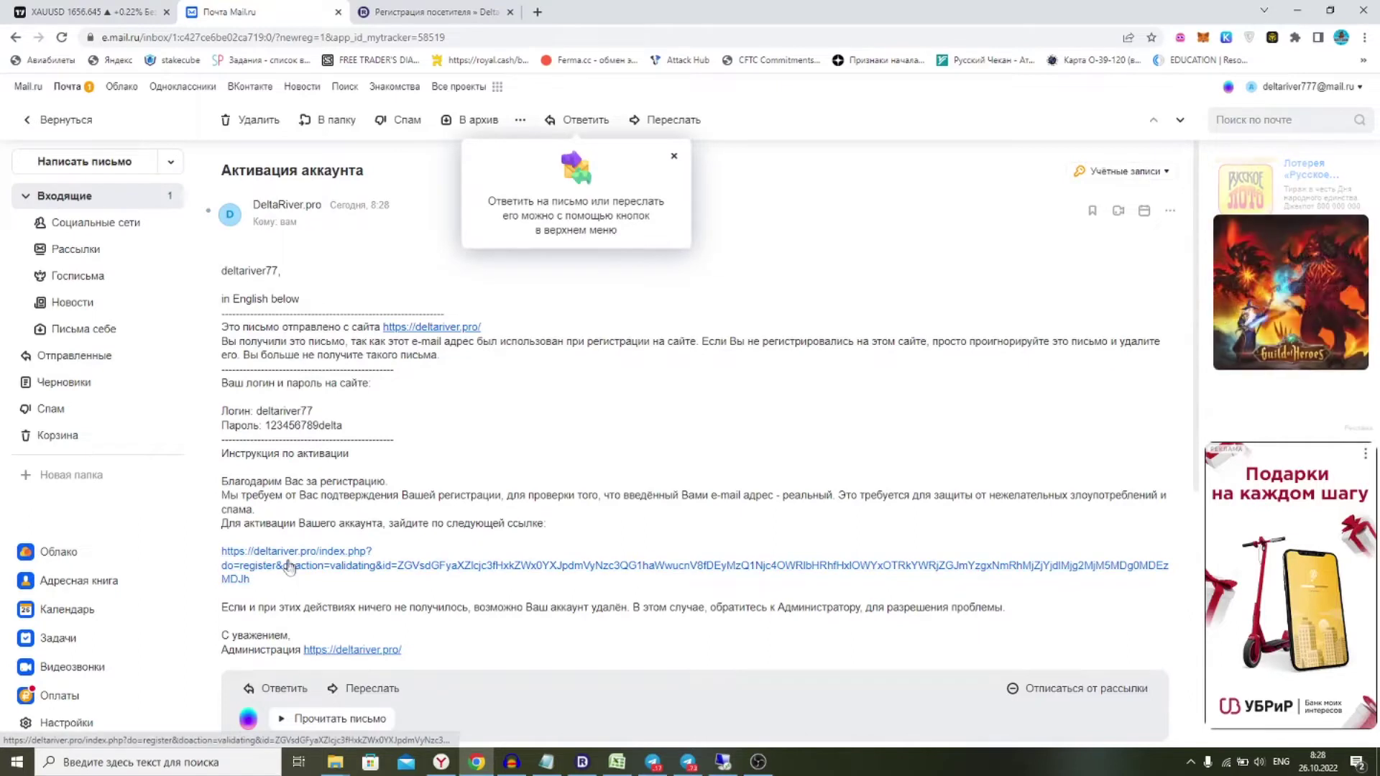
{"action": "left_click", "coordinate": [288, 559]}
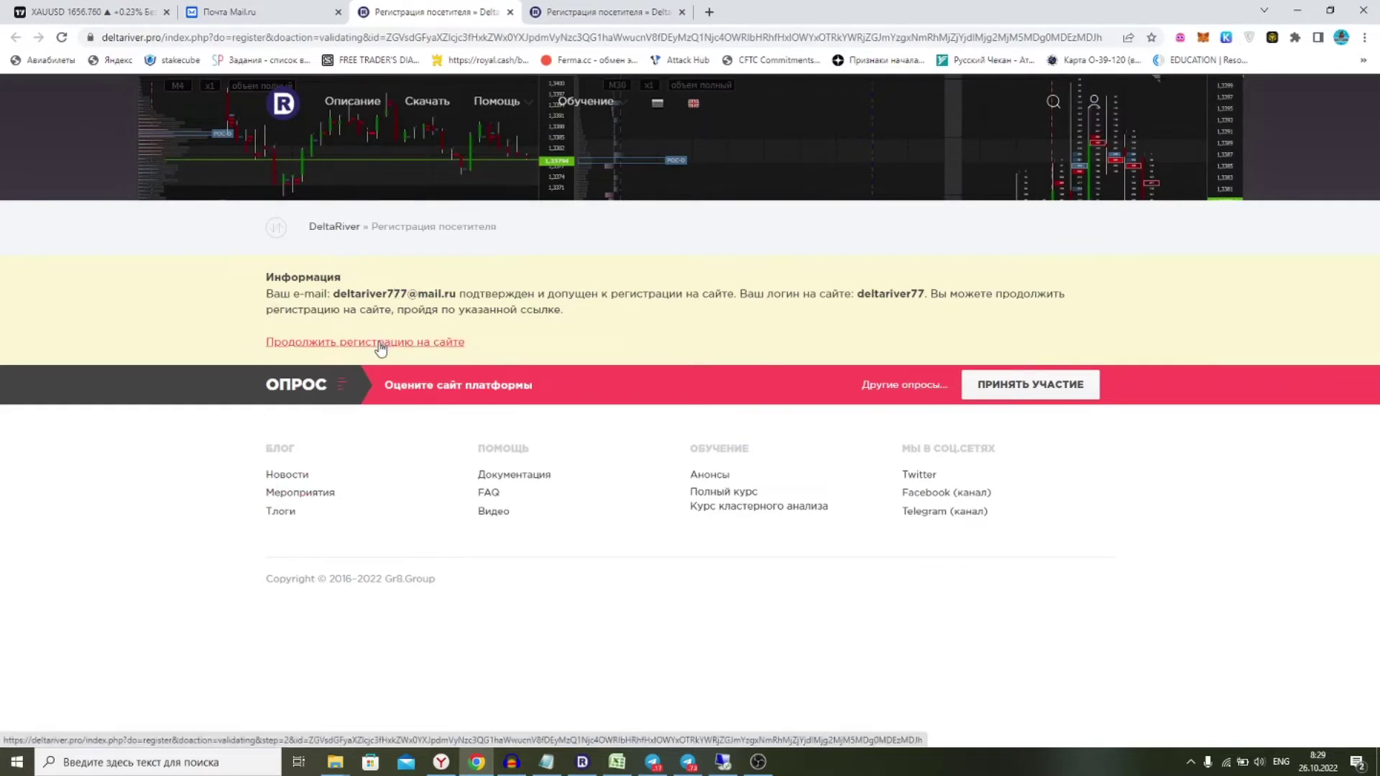
{"action": "left_click", "coordinate": [380, 344]}
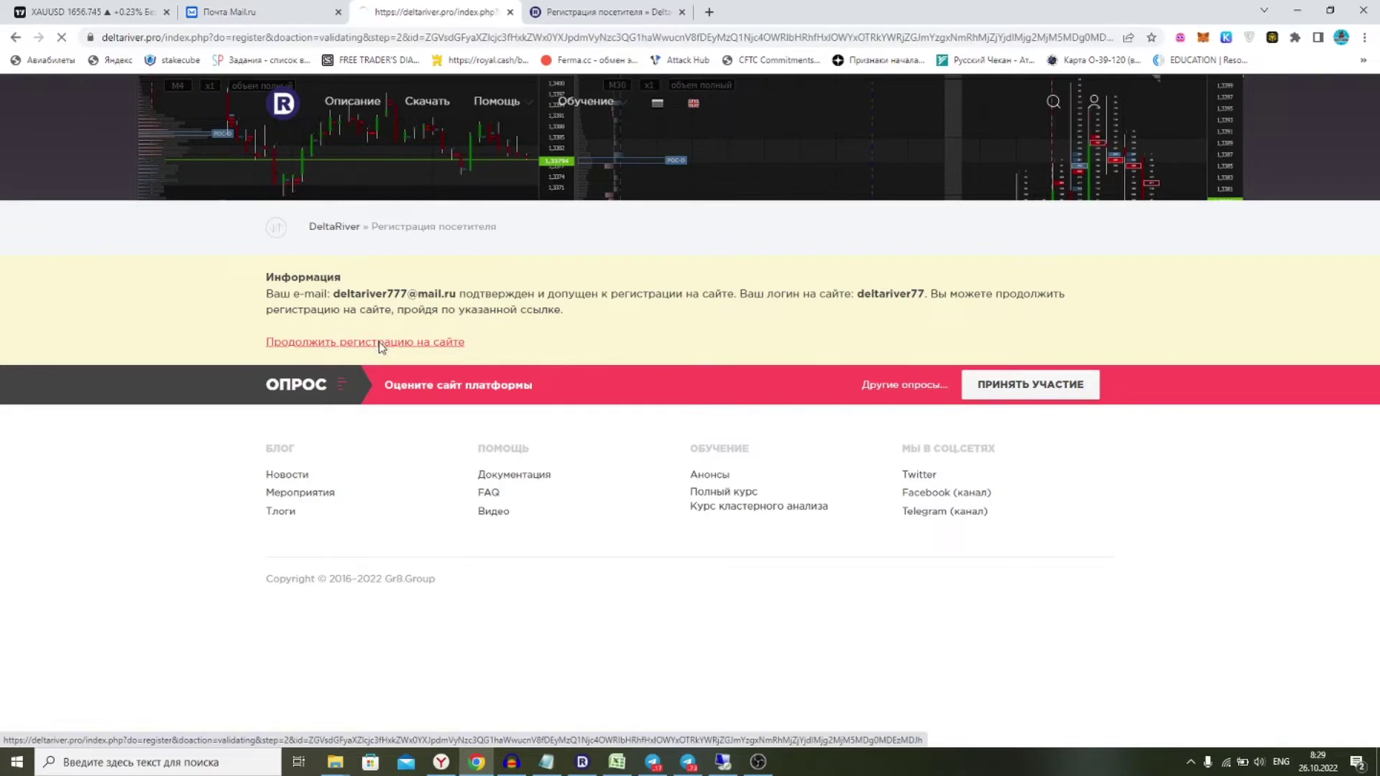
Enter a name and the location london in the continuation form, leave the description and avatar empty, and submit the registration.
{"action": "left_click", "coordinate": [359, 503]}
{"action": "type", "text": "d"}
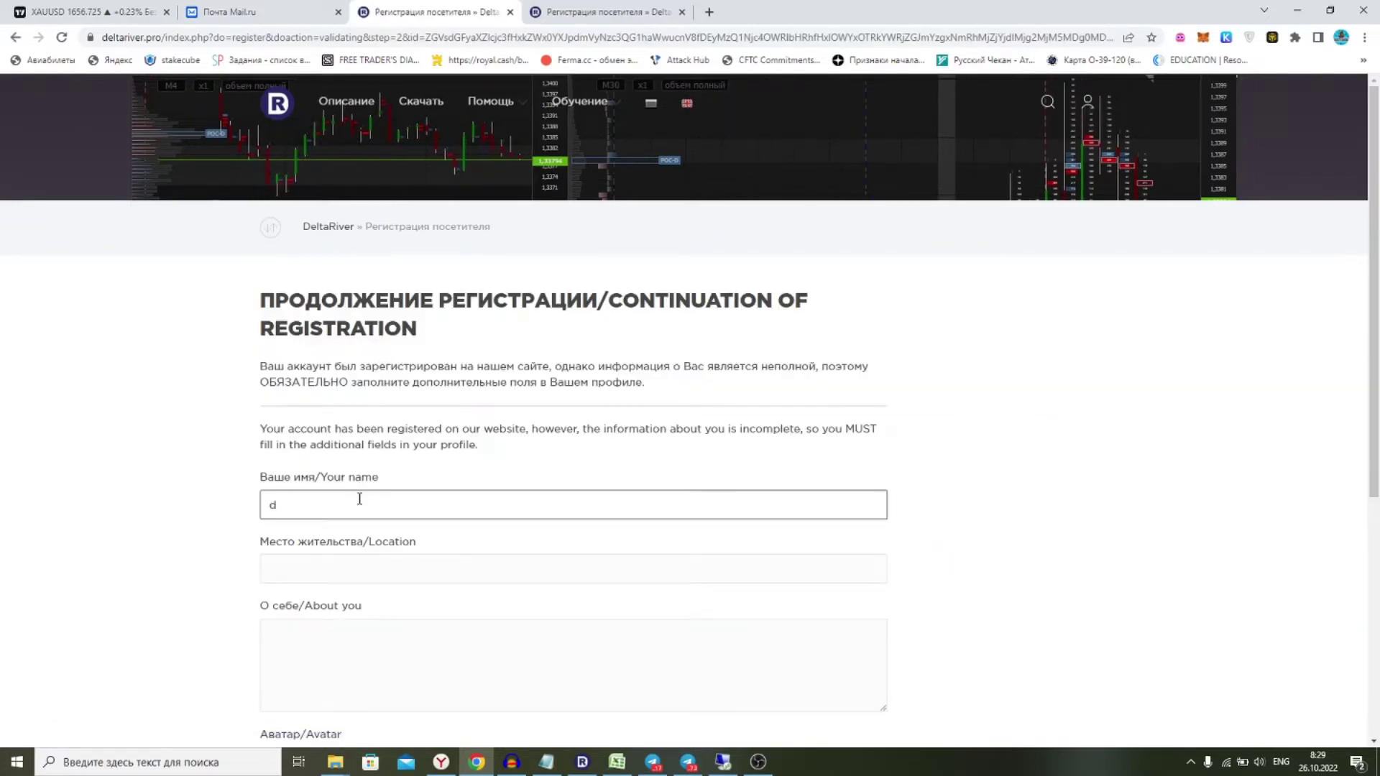
{"action": "type", "text": "elta"}
{"action": "left_click", "coordinate": [364, 569]}
{"action": "type", "text": "london"}
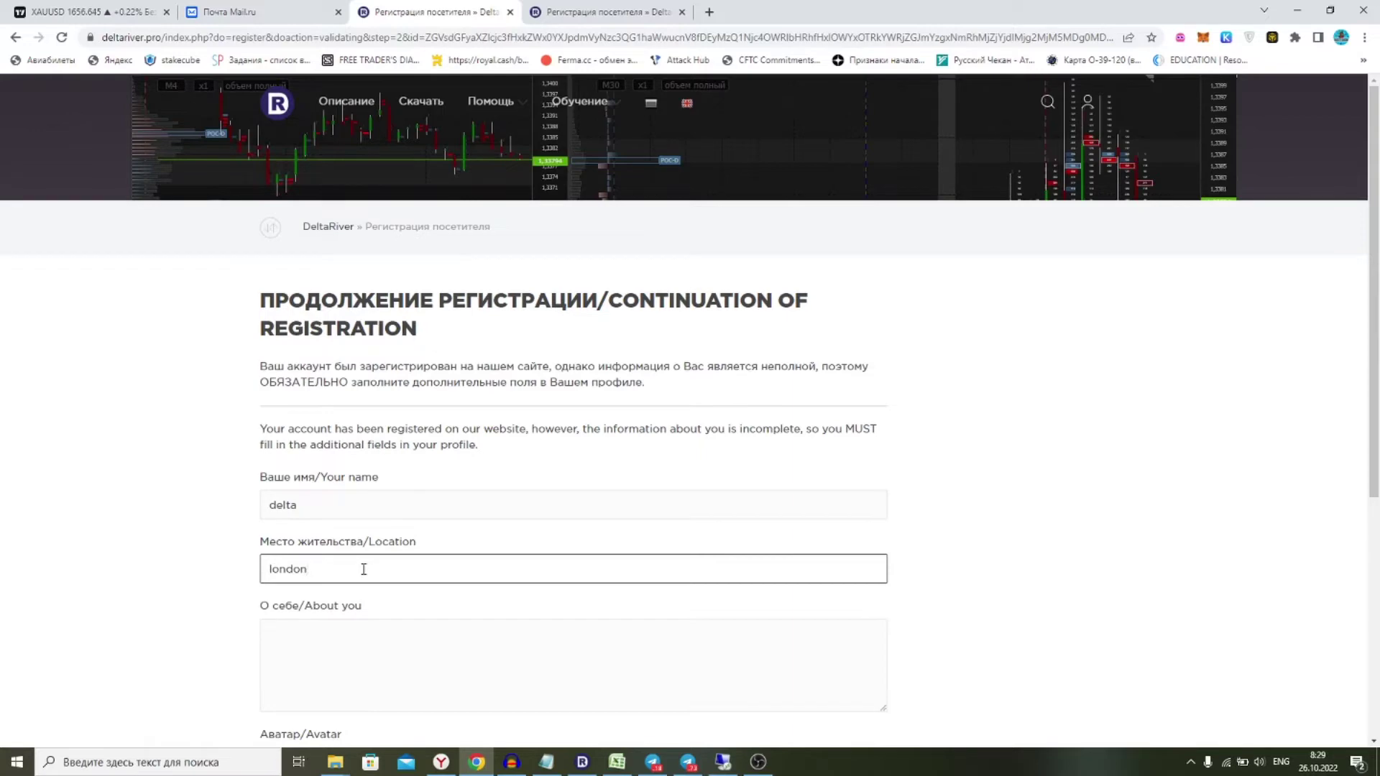
{"action": "scroll", "coordinate": [399, 550], "scroll_direction": "down", "scroll_amount": 3}
{"action": "left_click", "coordinate": [402, 438]}
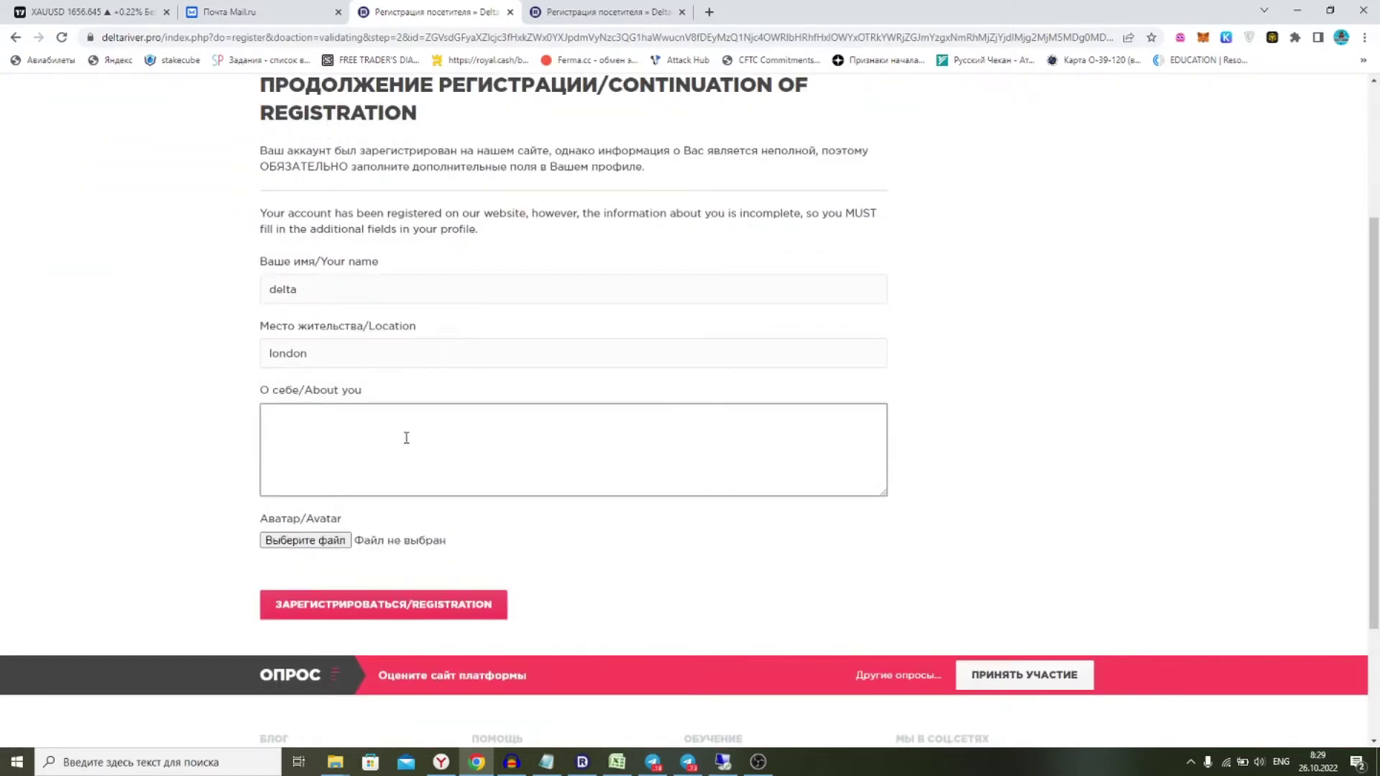
{"action": "left_click", "coordinate": [333, 611]}
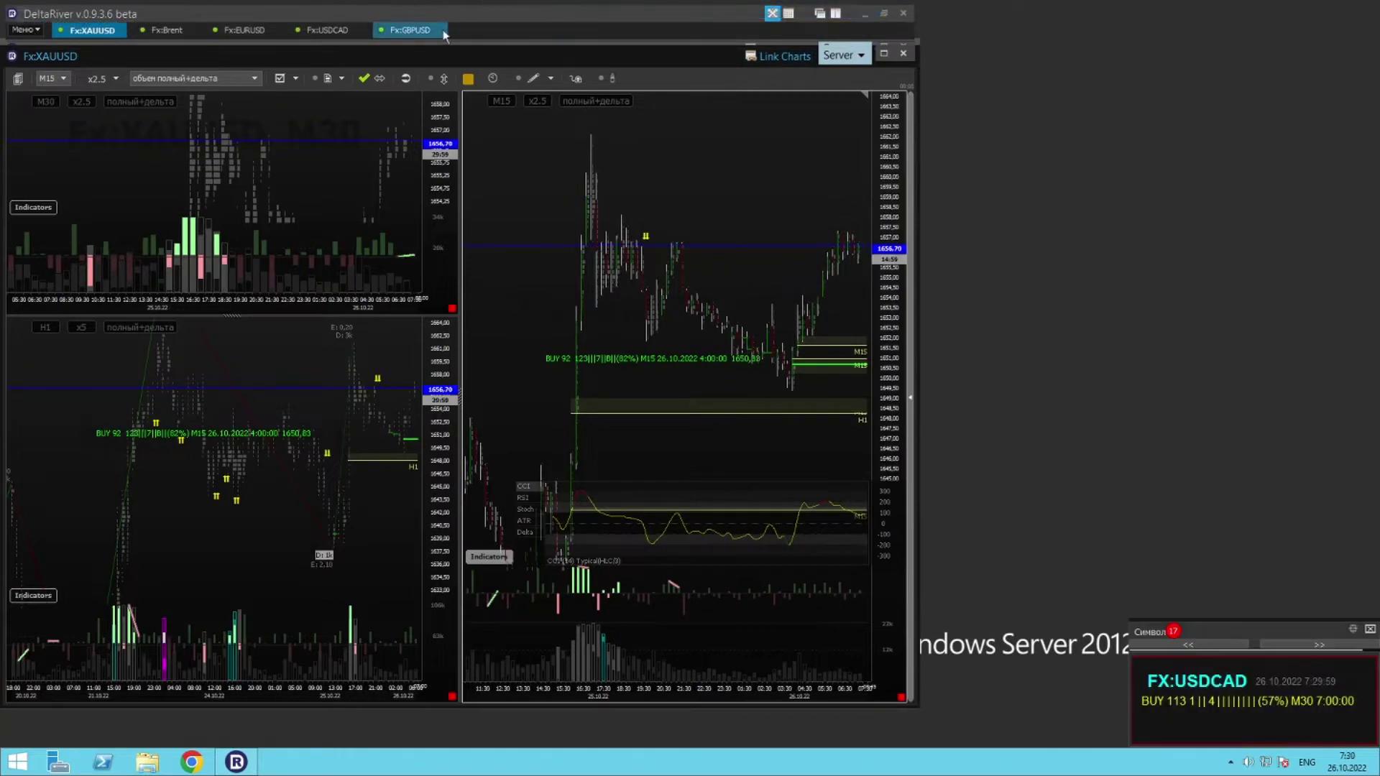
Move the DeltaRiver terminal's main window off the XAUUSD chart and clear of the browser's menu controls.
{"action": "left_click_drag", "start_coordinate": [457, 19], "coordinate": [863, 58]}
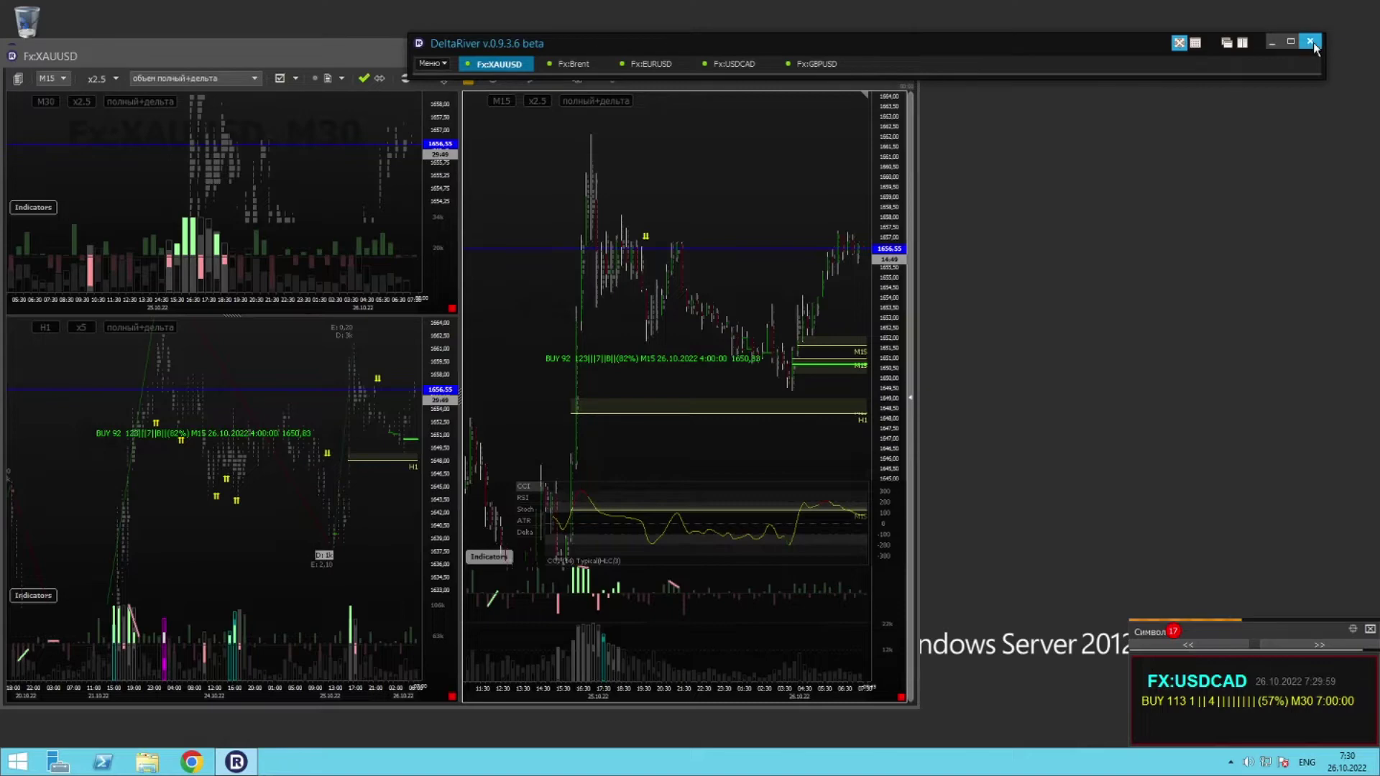
{"action": "left_click_drag", "start_coordinate": [736, 46], "coordinate": [431, 43]}
{"action": "left_click_drag", "start_coordinate": [1138, 41], "coordinate": [1129, 121]}
Open DeltaRiver_v0.9.3.6.zip from the browser's downloaded files and launch its Setup without extracting the archive, allowing the unverified publisher.
{"action": "left_click", "coordinate": [1366, 37]}
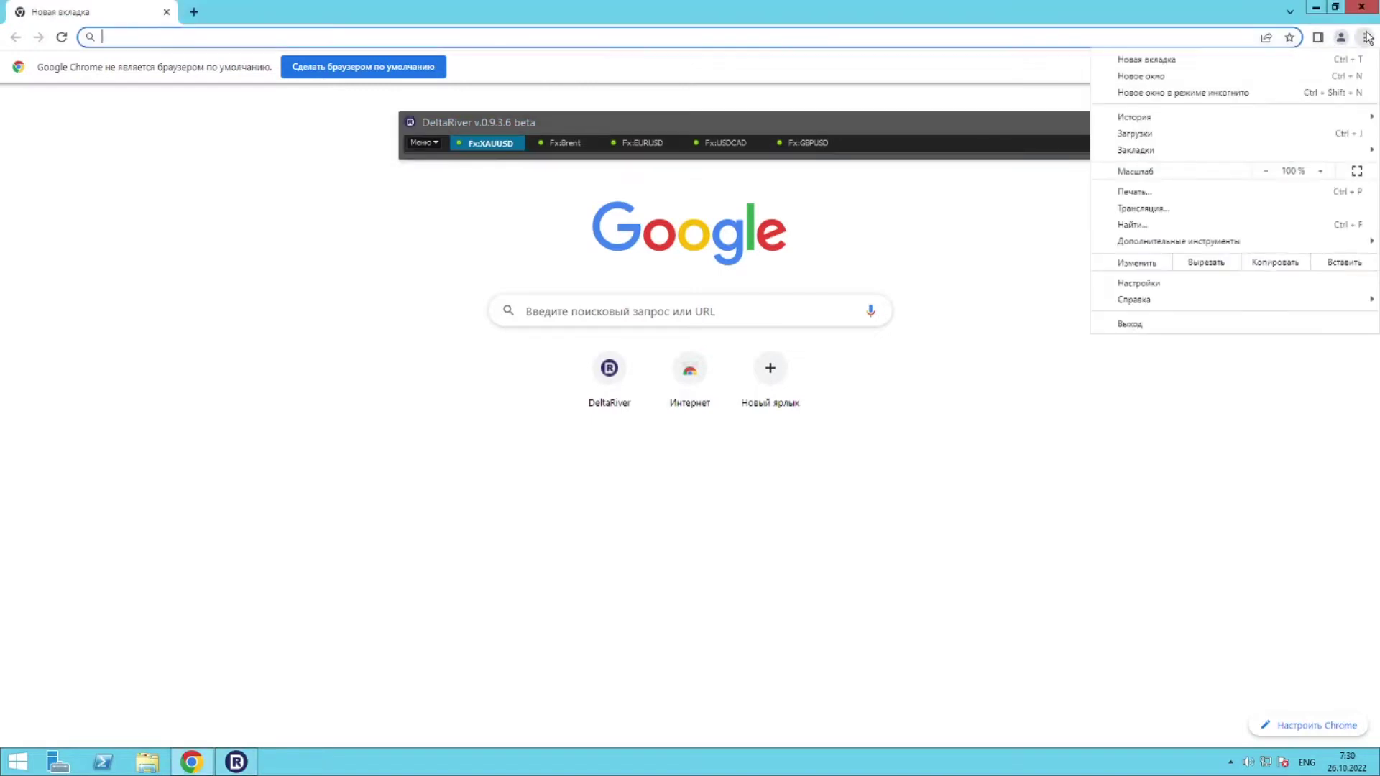
{"action": "left_click", "coordinate": [1222, 137]}
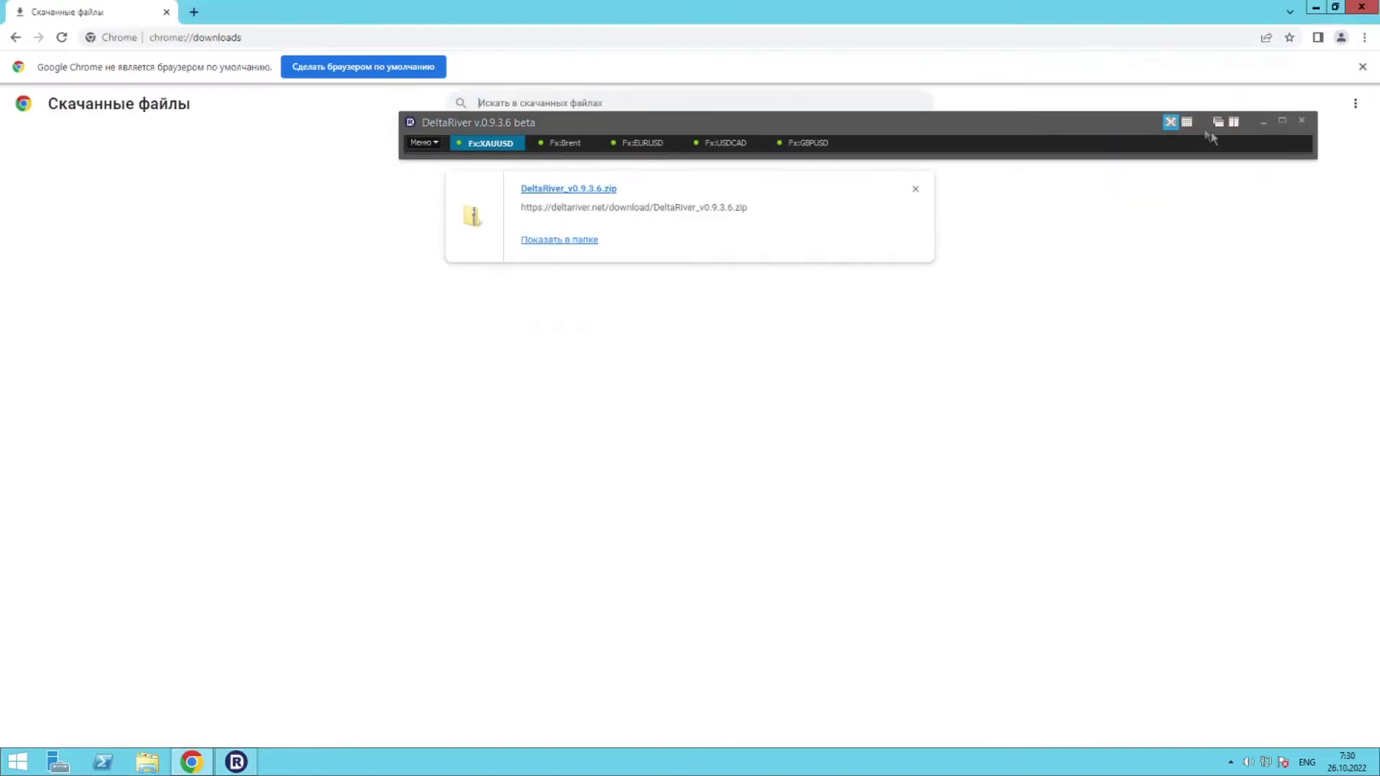
{"action": "left_click", "coordinate": [575, 189]}
{"action": "double_click", "coordinate": [430, 295]}
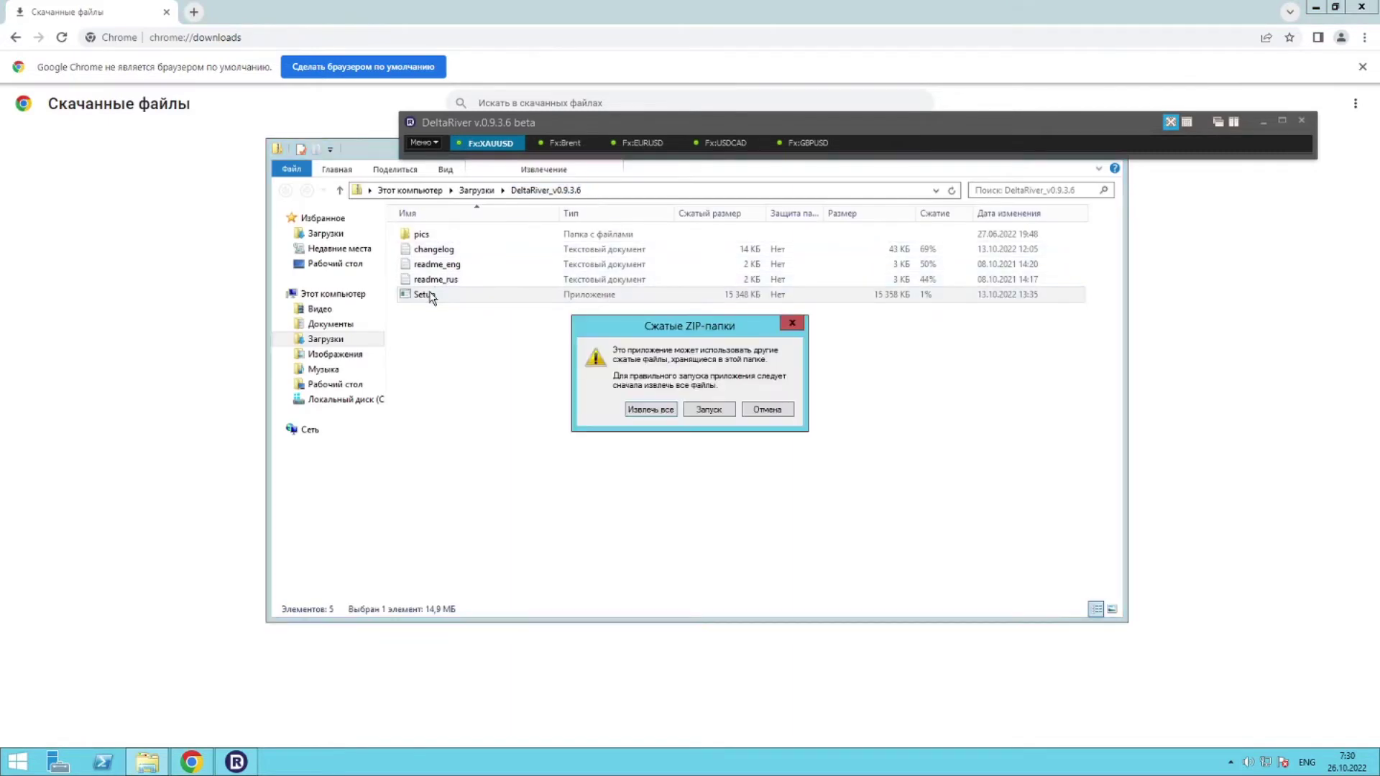
{"action": "left_click", "coordinate": [712, 411]}
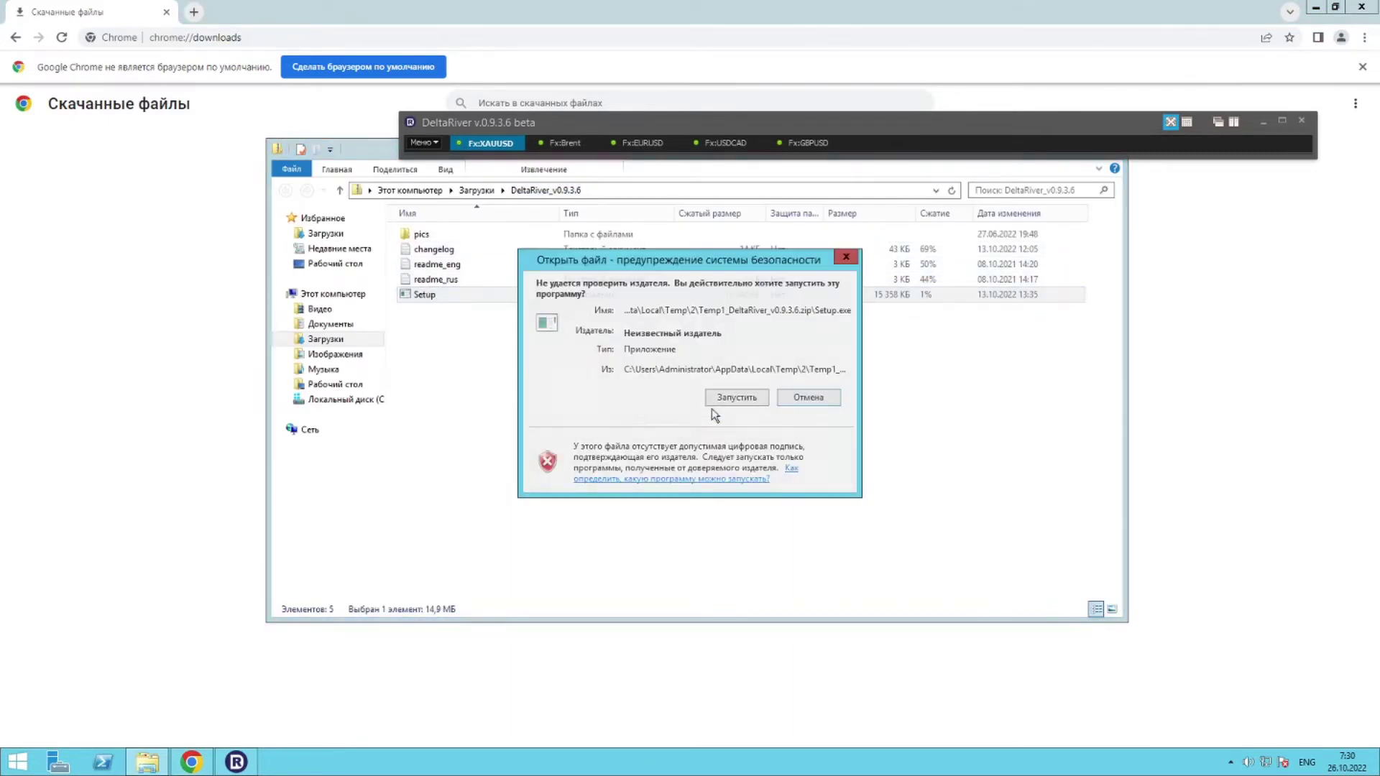
{"action": "left_click", "coordinate": [731, 400]}
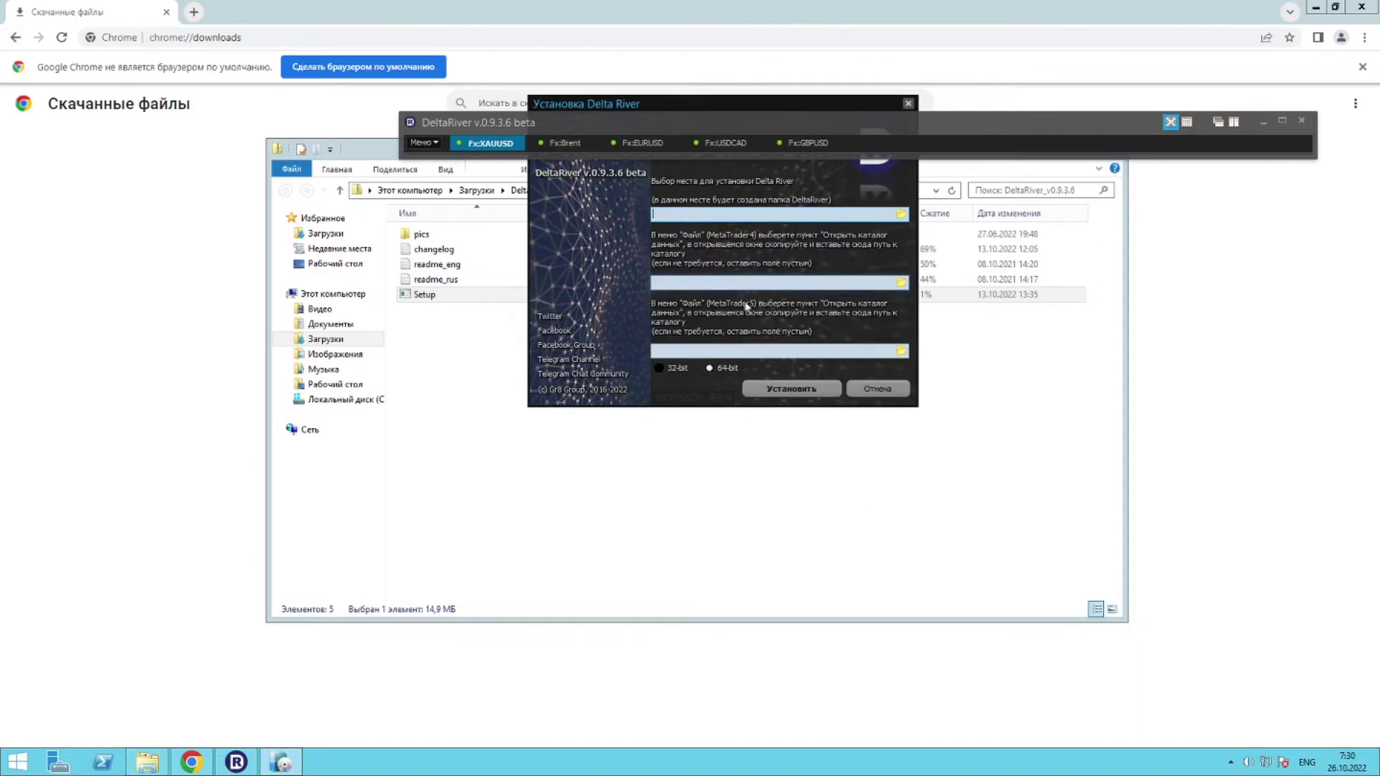
Create a folder named Delta in C:\Program Files (x86) as the DeltaRiver install location, leave the MetaTrader paths empty, and install.
{"action": "left_click_drag", "start_coordinate": [765, 123], "coordinate": [670, 41]}
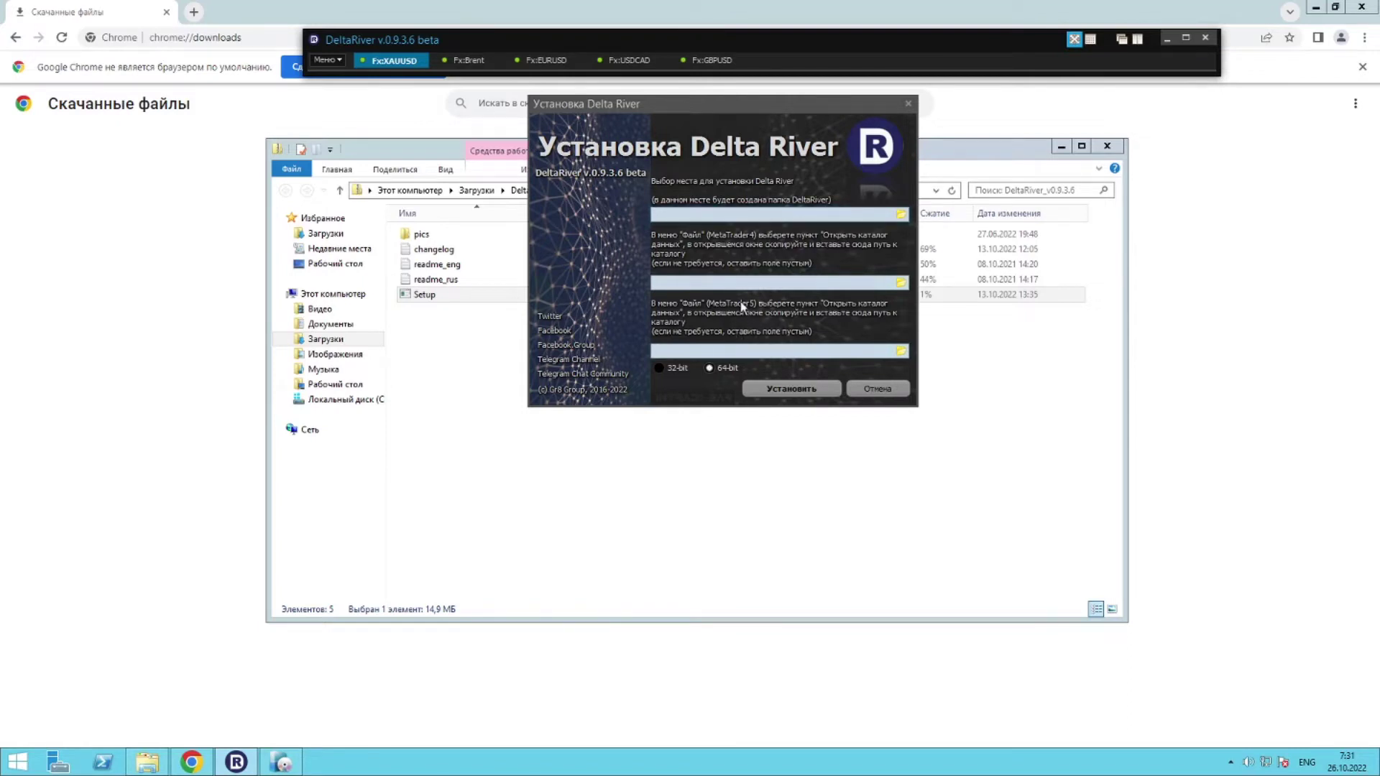
{"action": "left_click", "coordinate": [898, 216]}
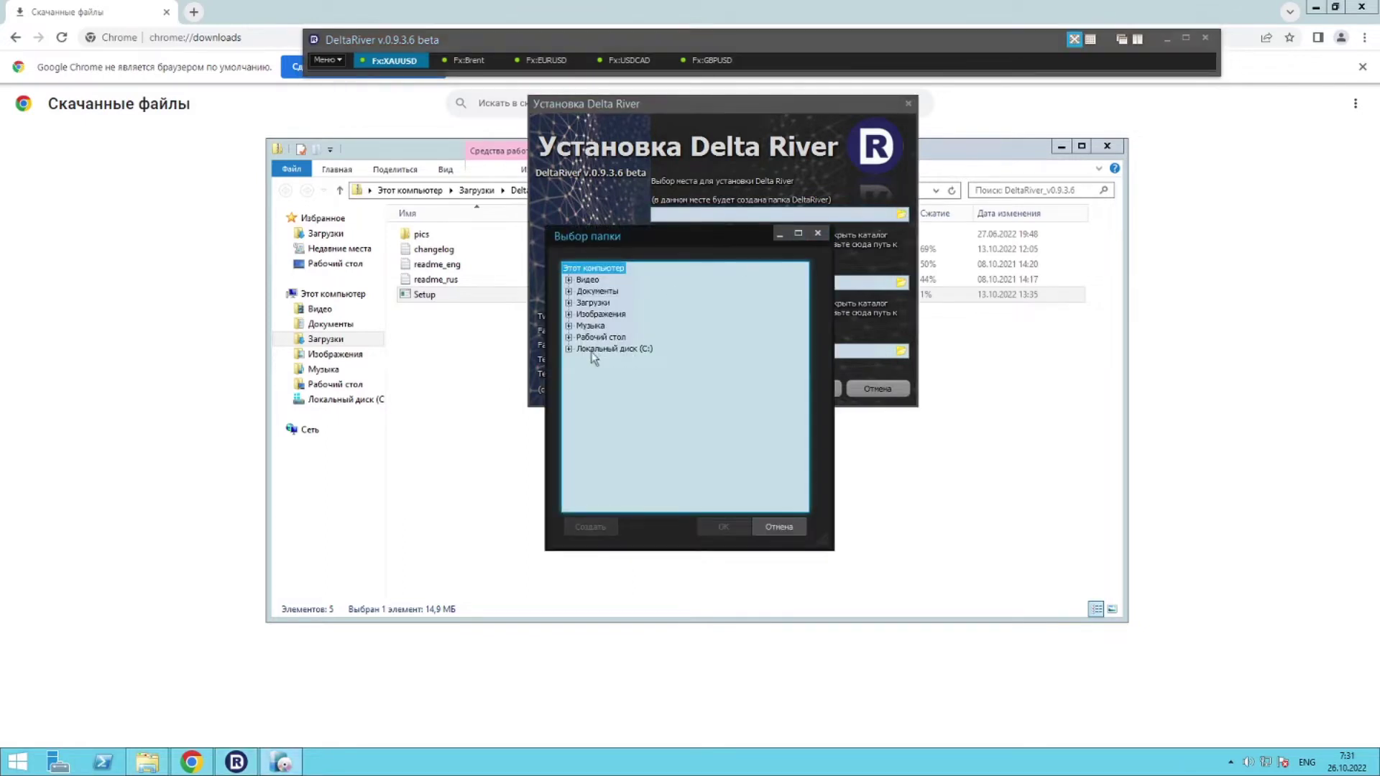
{"action": "left_click", "coordinate": [569, 349]}
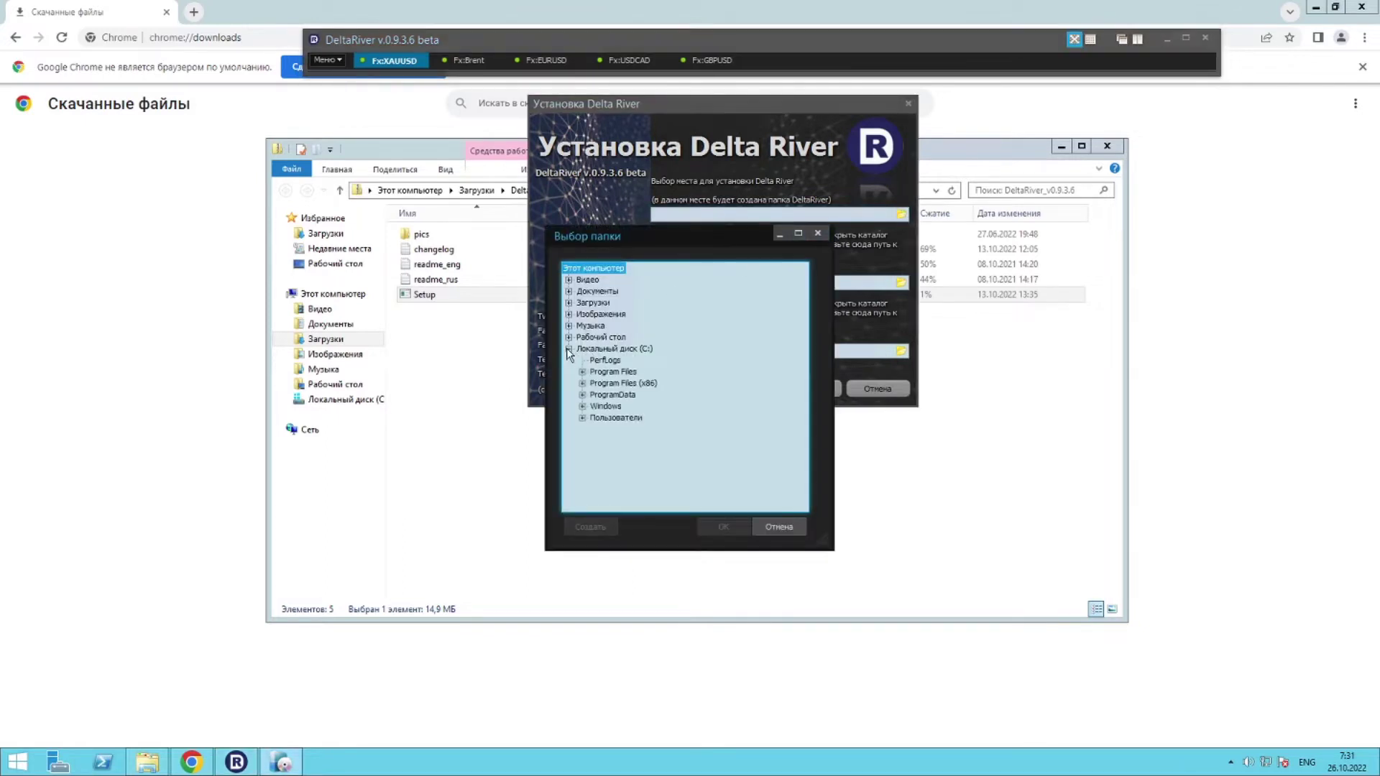
{"action": "left_click", "coordinate": [593, 385]}
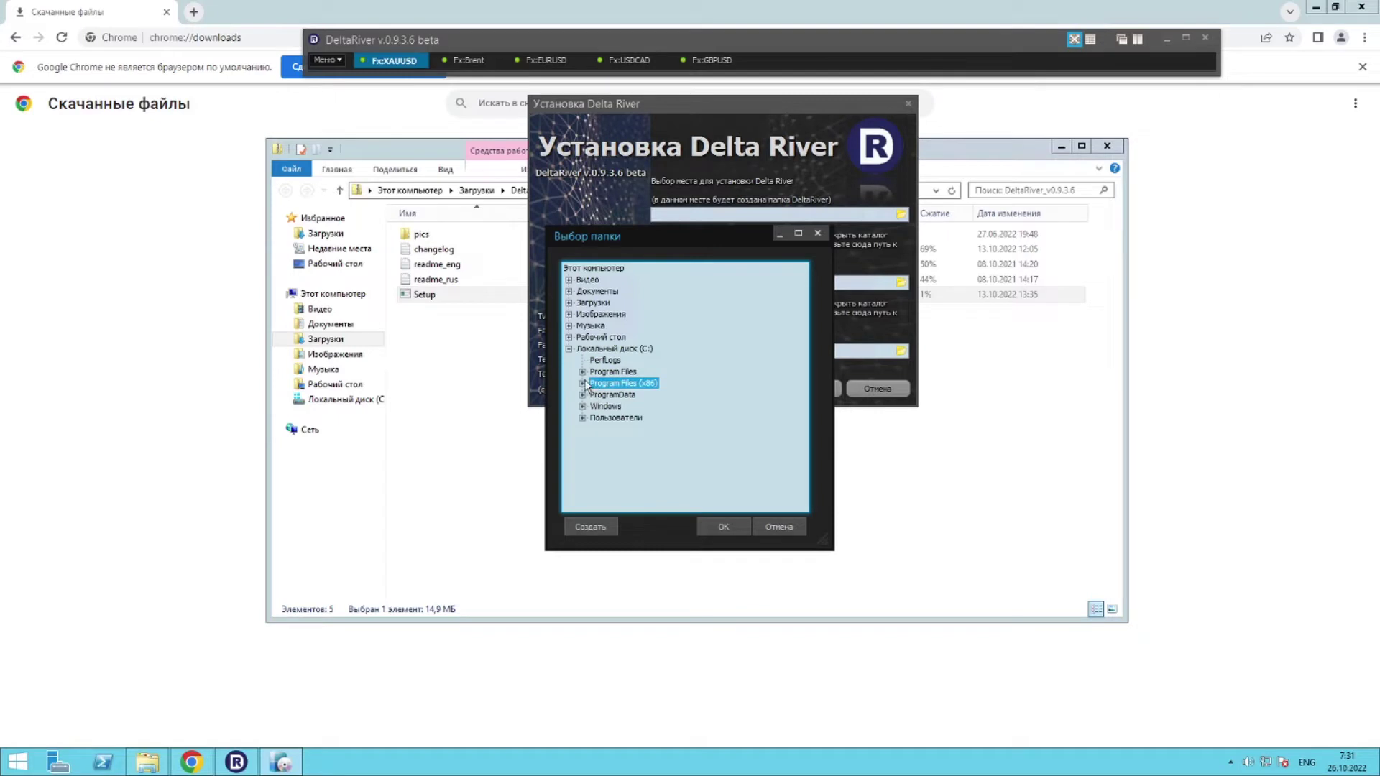
{"action": "left_click", "coordinate": [583, 384]}
{"action": "left_click", "coordinate": [606, 527]}
{"action": "type", "text": "Delt"}
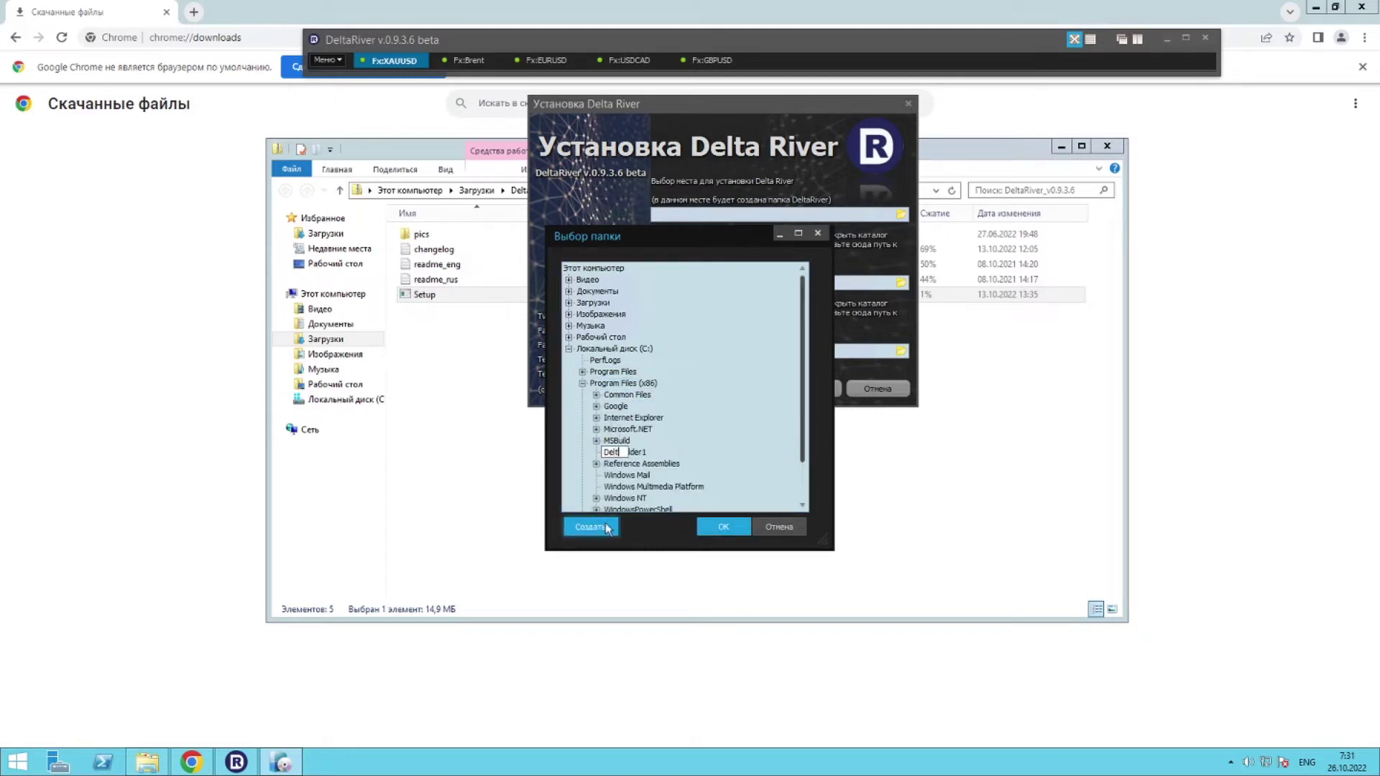
{"action": "type", "text": "a"}
{"action": "left_click", "coordinate": [723, 527]}
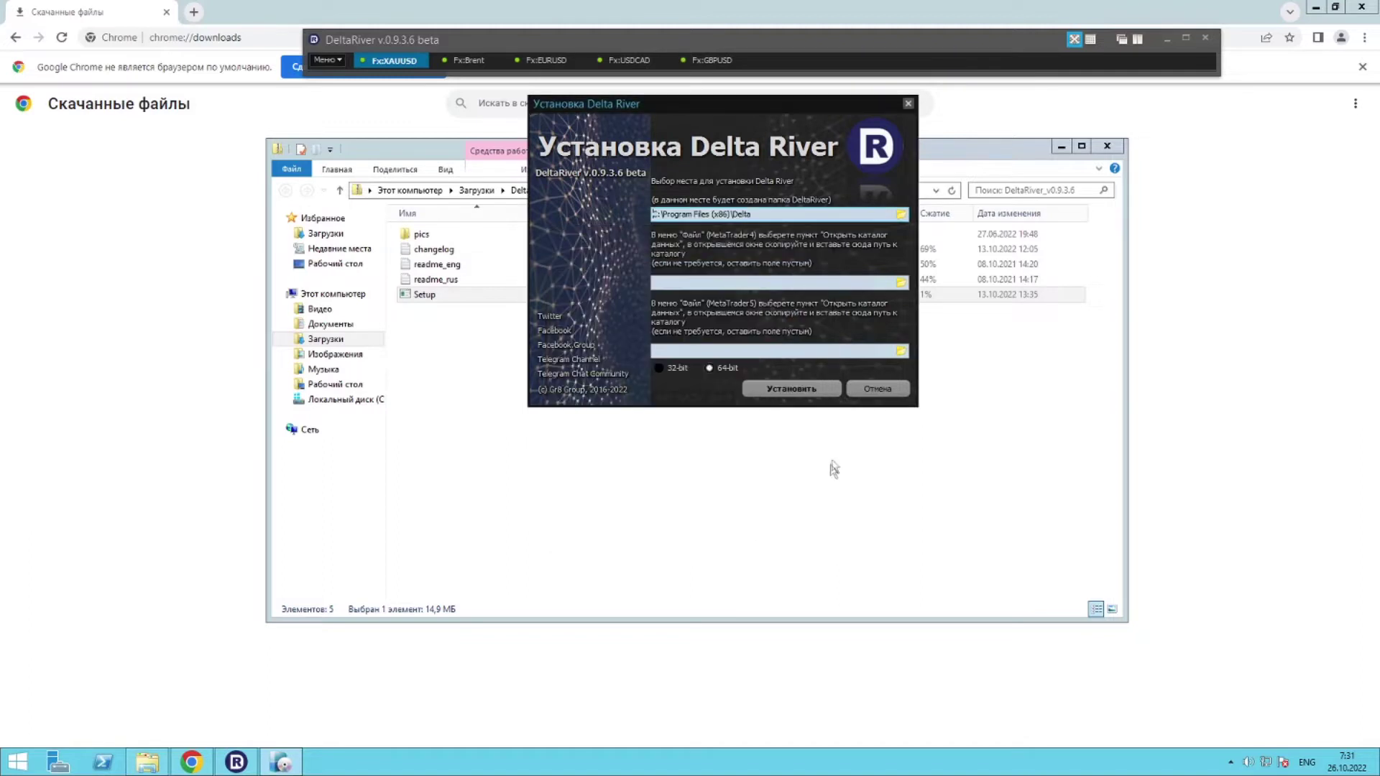
{"action": "left_click", "coordinate": [811, 388]}
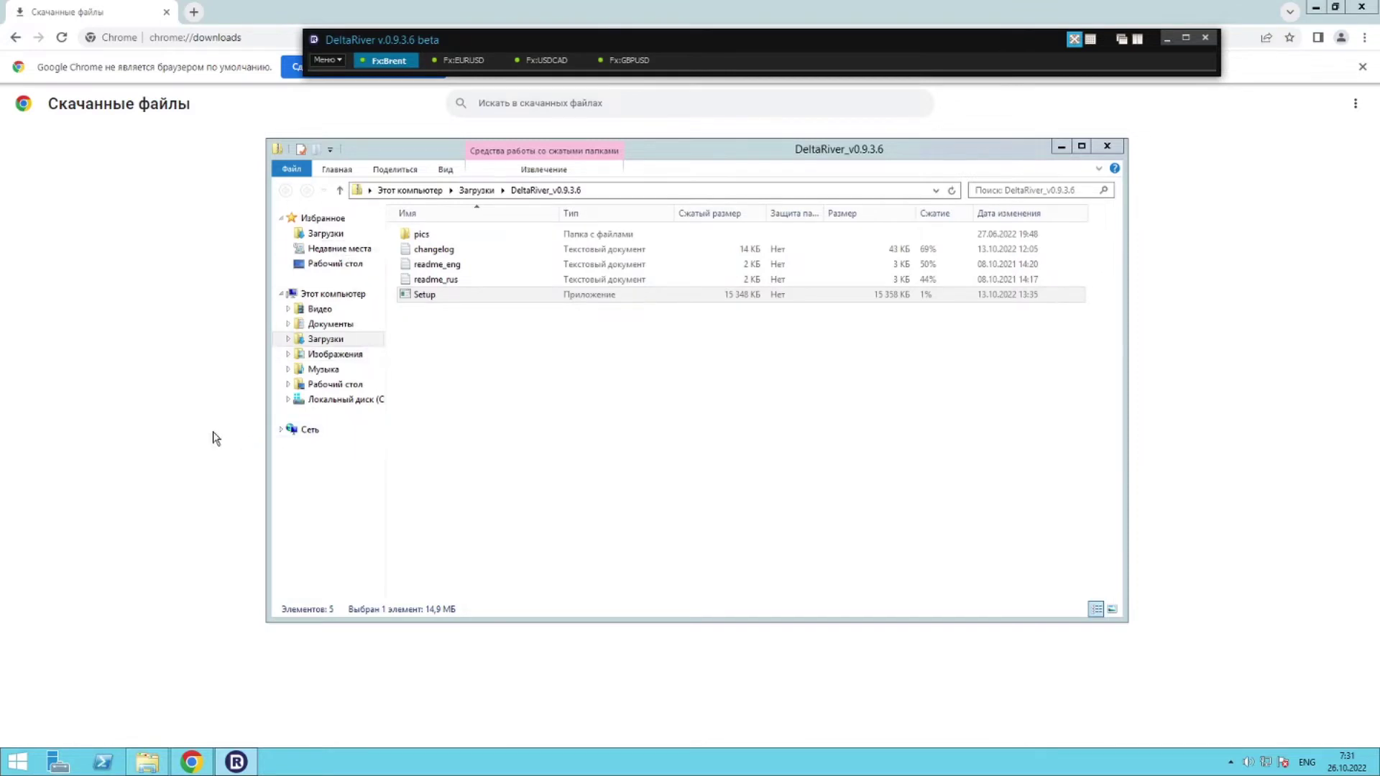
Close the open file windows, the browser and the DeltaRiver authorization dialog to clear the desktop.
{"action": "key", "text": "super+e"}
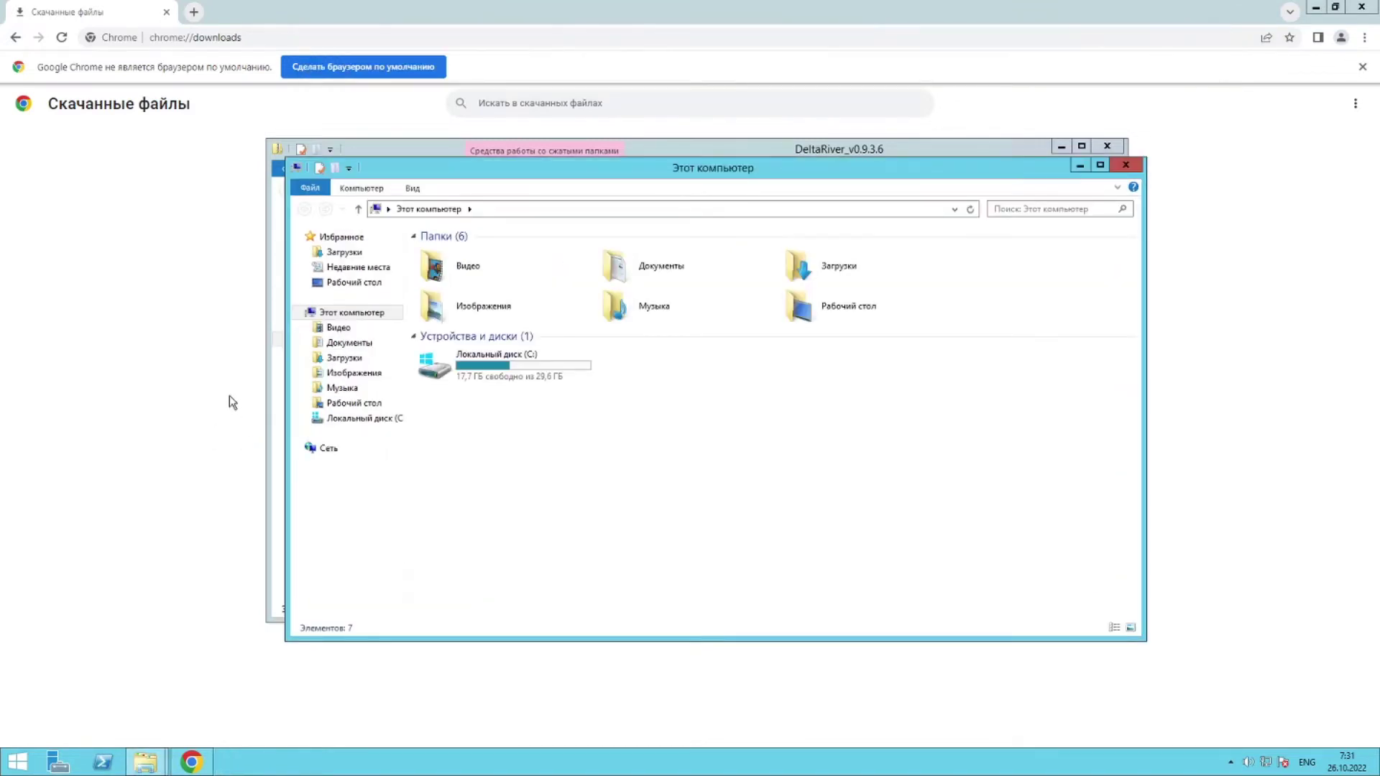
{"action": "left_click", "coordinate": [1120, 165]}
{"action": "left_click", "coordinate": [1103, 145]}
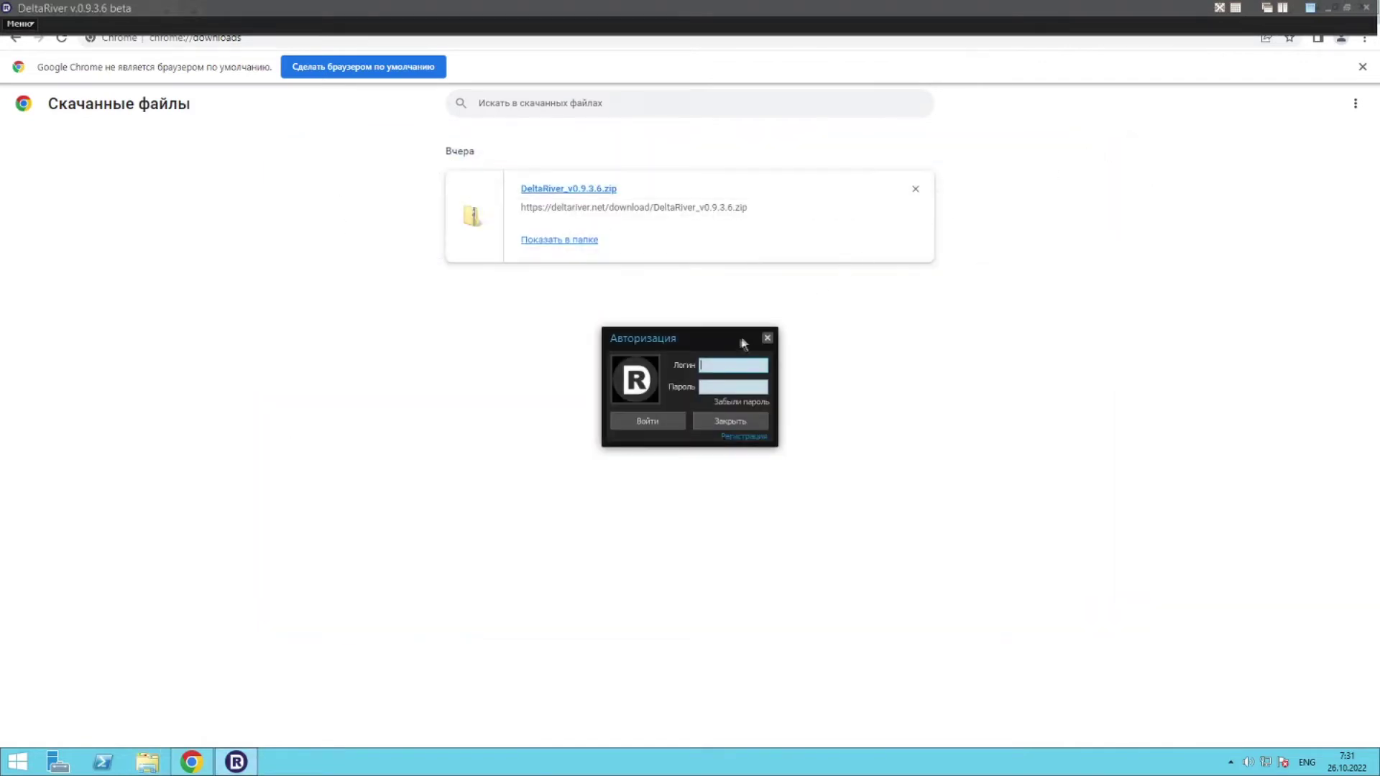
{"action": "left_click", "coordinate": [1358, 9]}
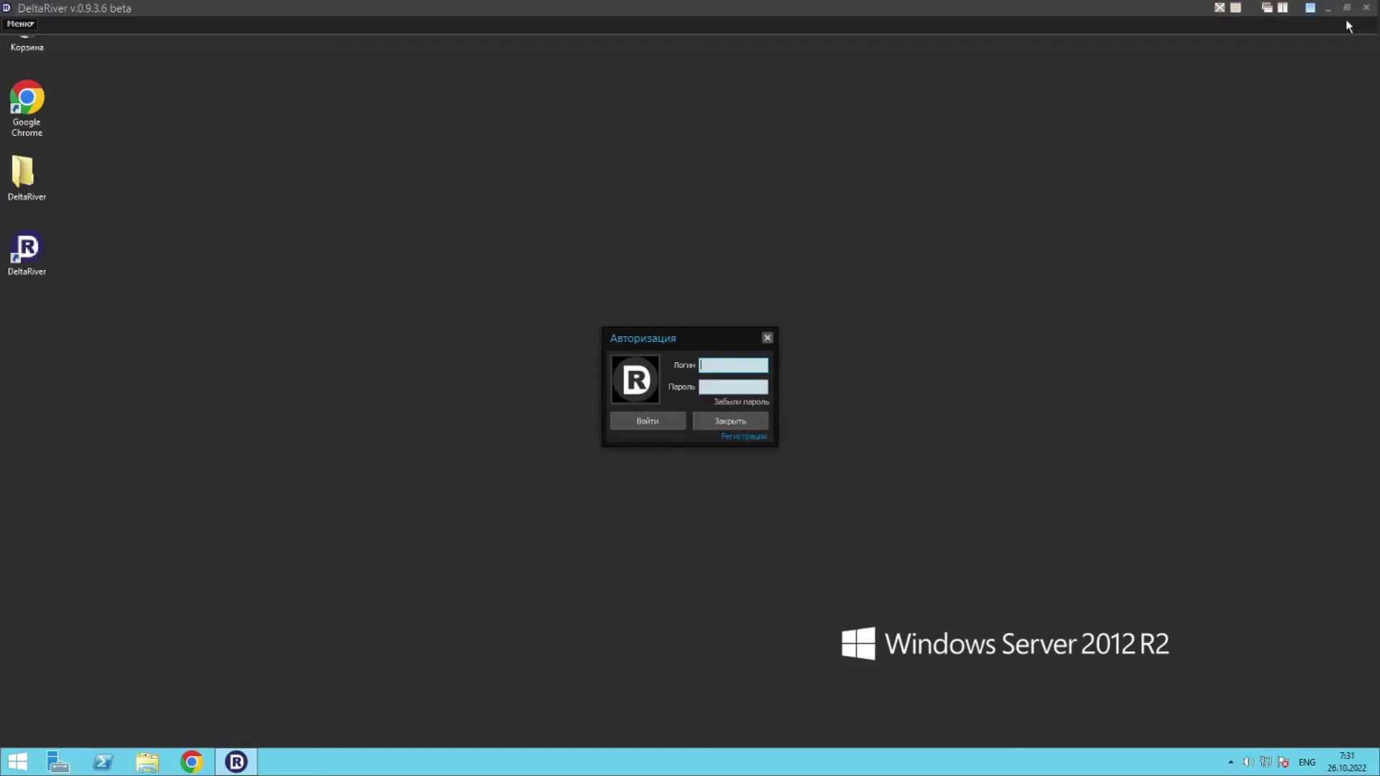
{"action": "left_click", "coordinate": [768, 339]}
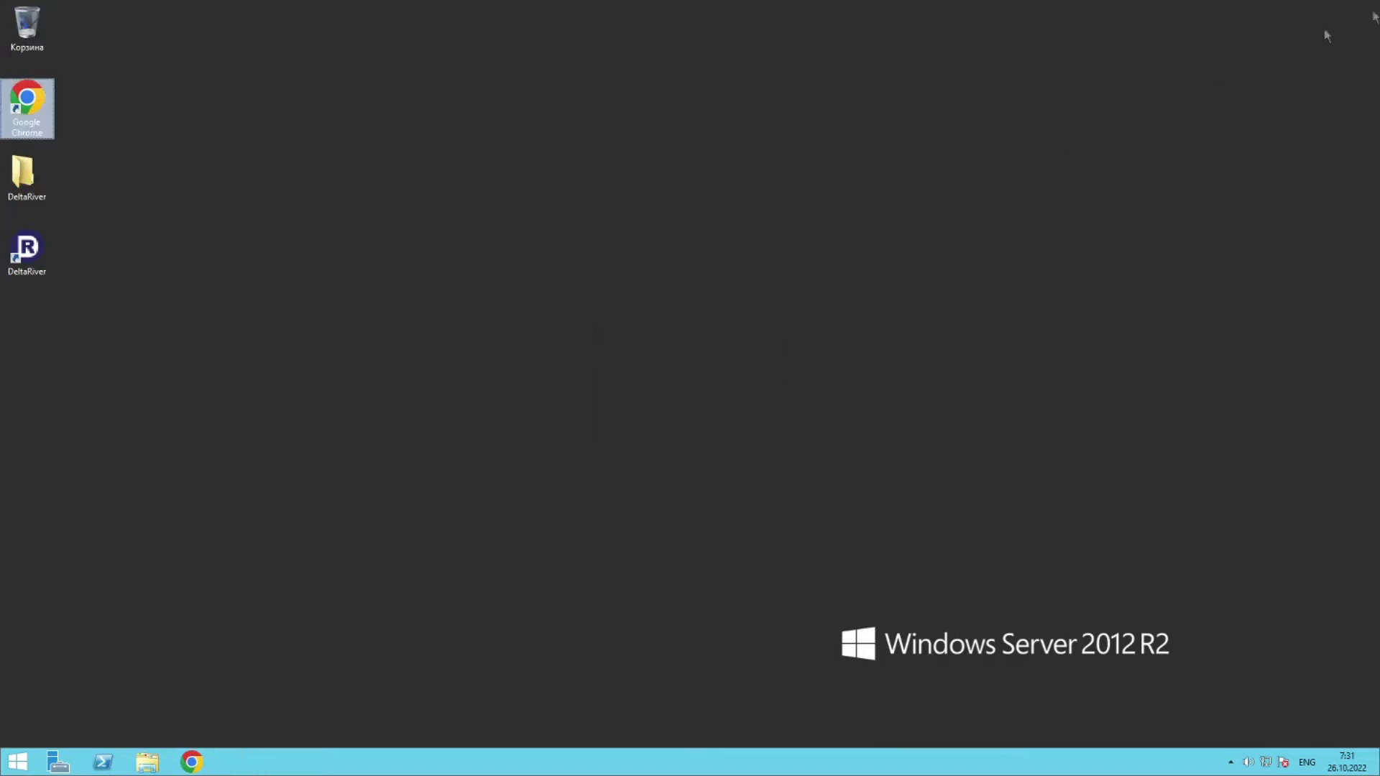
Browse to C:\Program Files (x86)\Delta\DeltaRiver and launch the DeltaRiver application.
{"action": "key", "text": "super+e"}
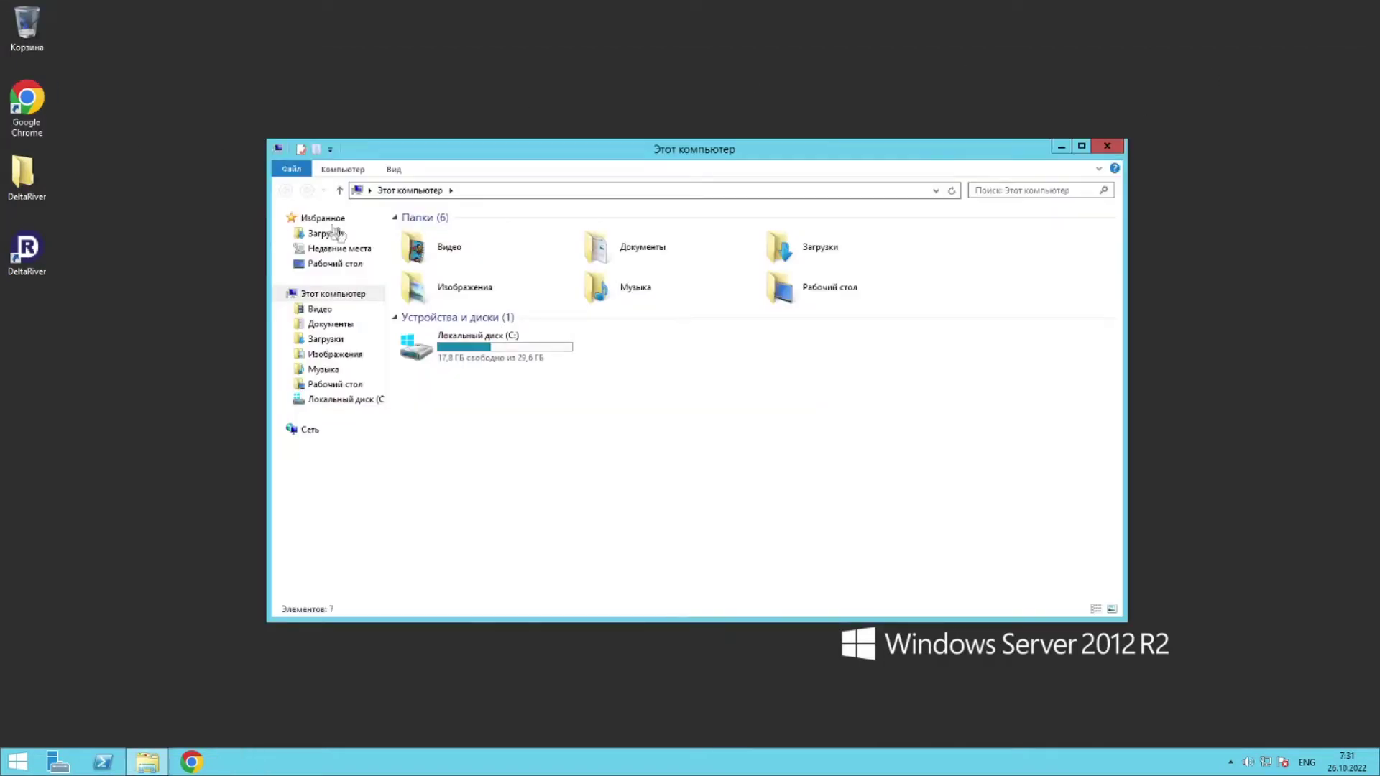
{"action": "left_click", "coordinate": [496, 342]}
{"action": "double_click", "coordinate": [496, 342]}
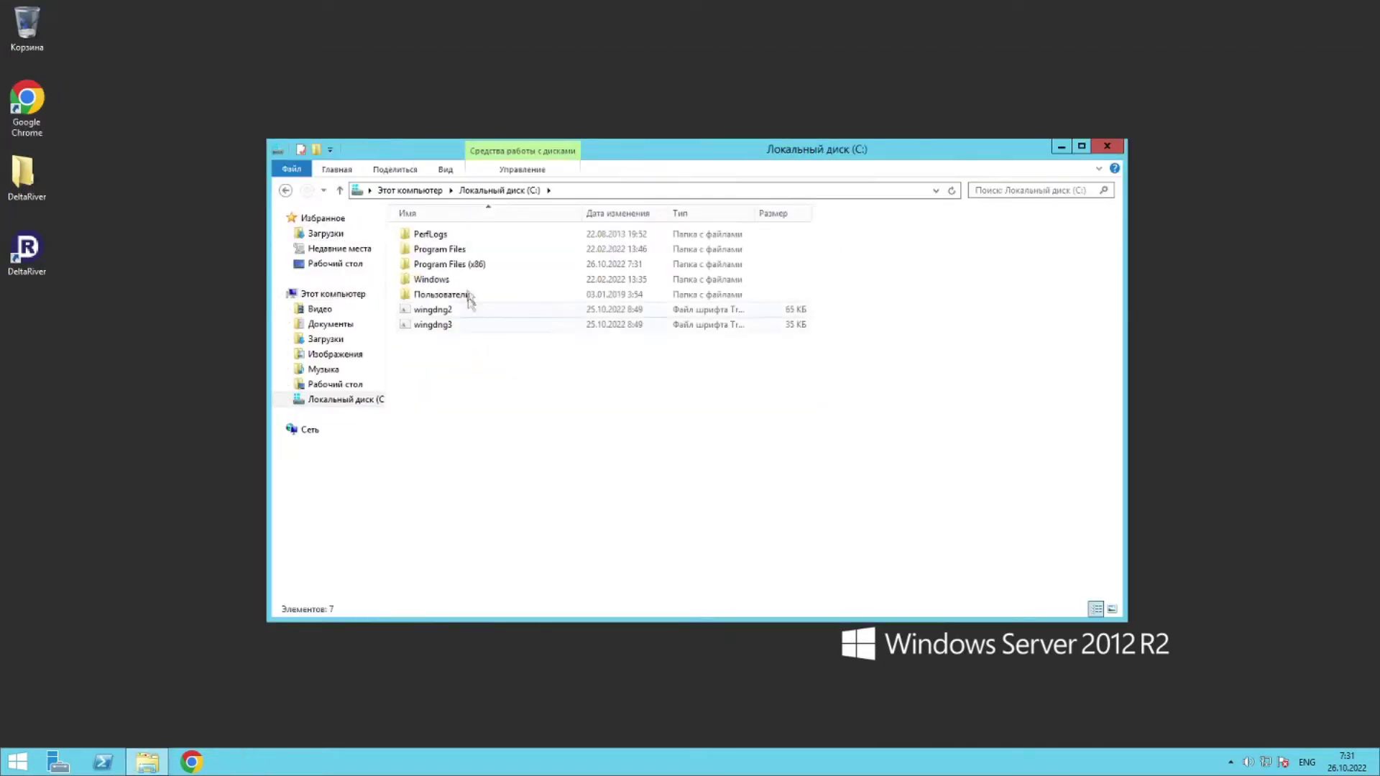
{"action": "double_click", "coordinate": [465, 265]}
{"action": "double_click", "coordinate": [441, 248]}
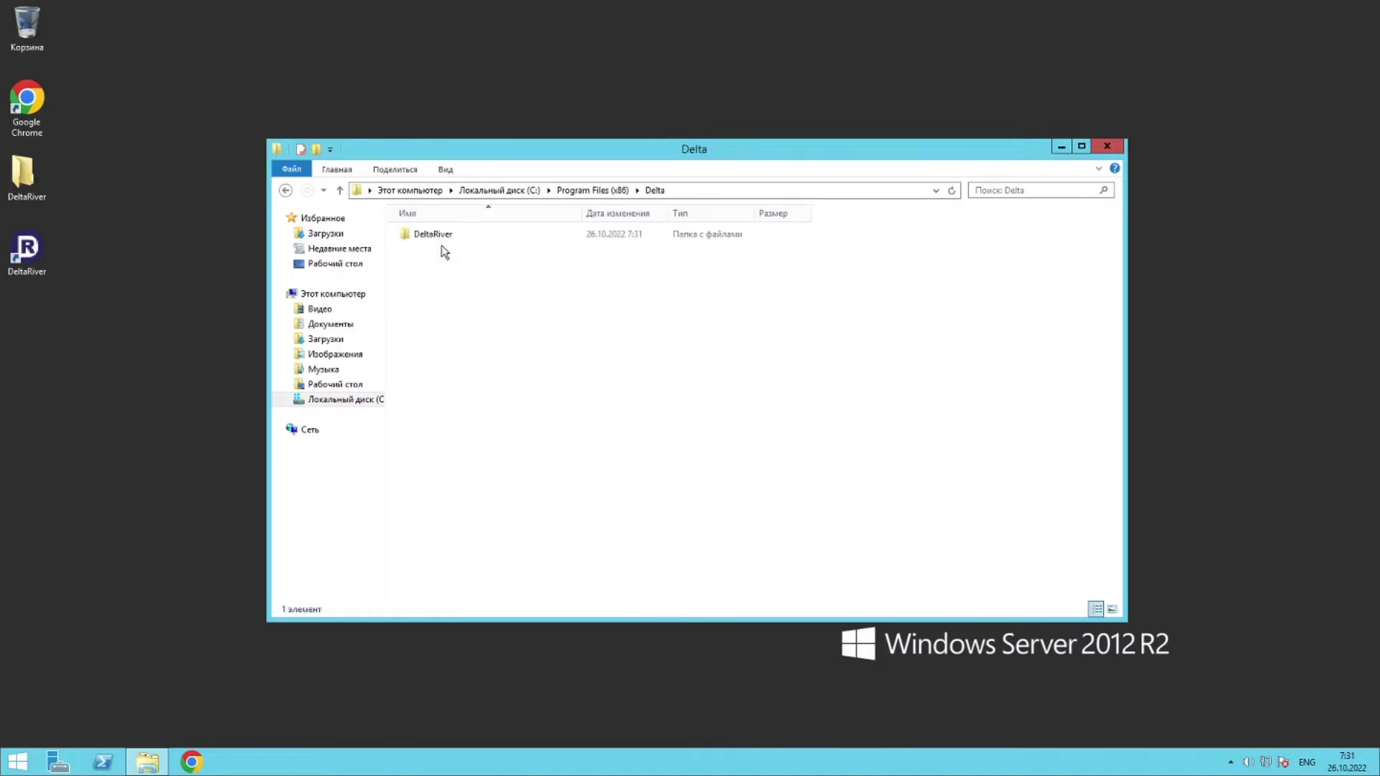
{"action": "double_click", "coordinate": [442, 233]}
{"action": "double_click", "coordinate": [435, 324]}
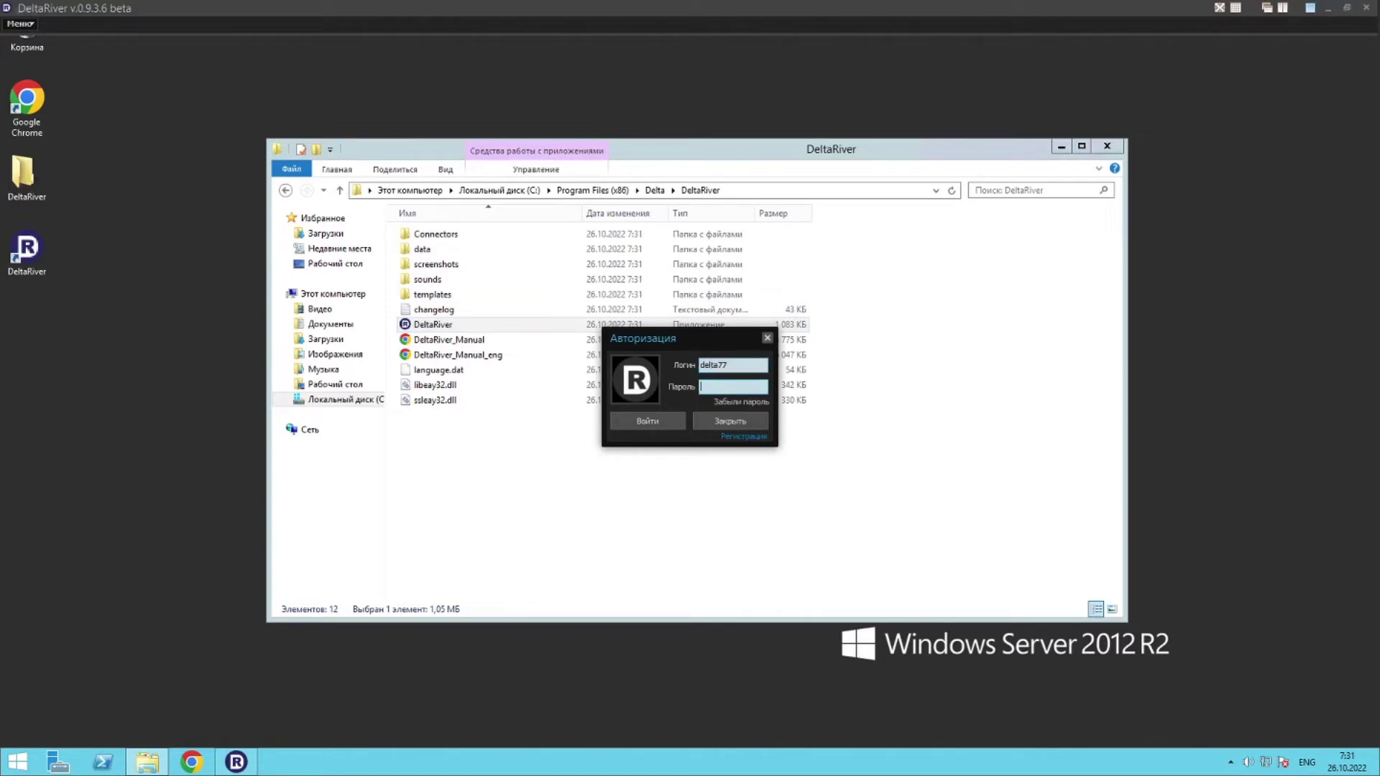
Enter the account login and password in the authorization dialog and sign in to DeltaRiver.
{"action": "key", "text": "ctrl+v"}
{"action": "key", "text": "Return"}
{"action": "key", "text": "ctrl+a"}
{"action": "left_click", "coordinate": [766, 388]}
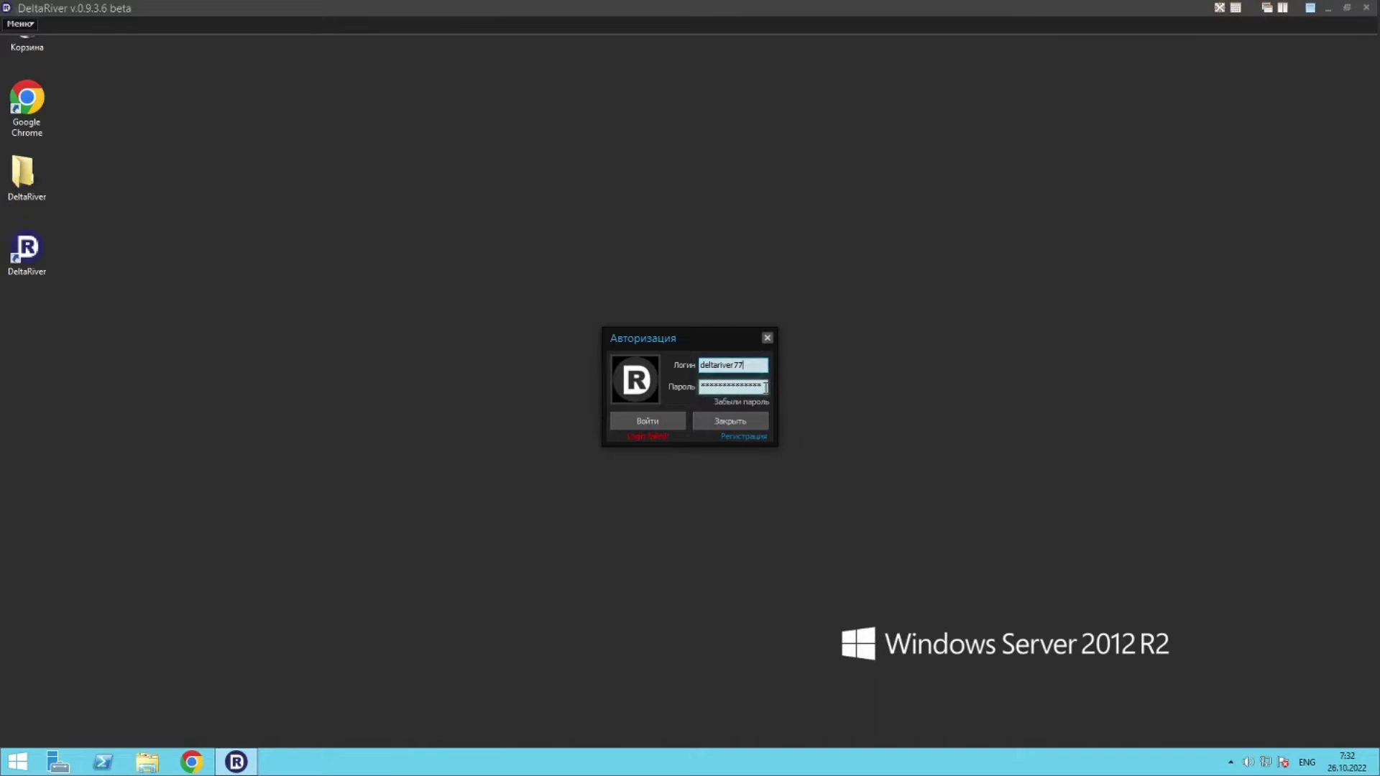
{"action": "left_click", "coordinate": [671, 418]}
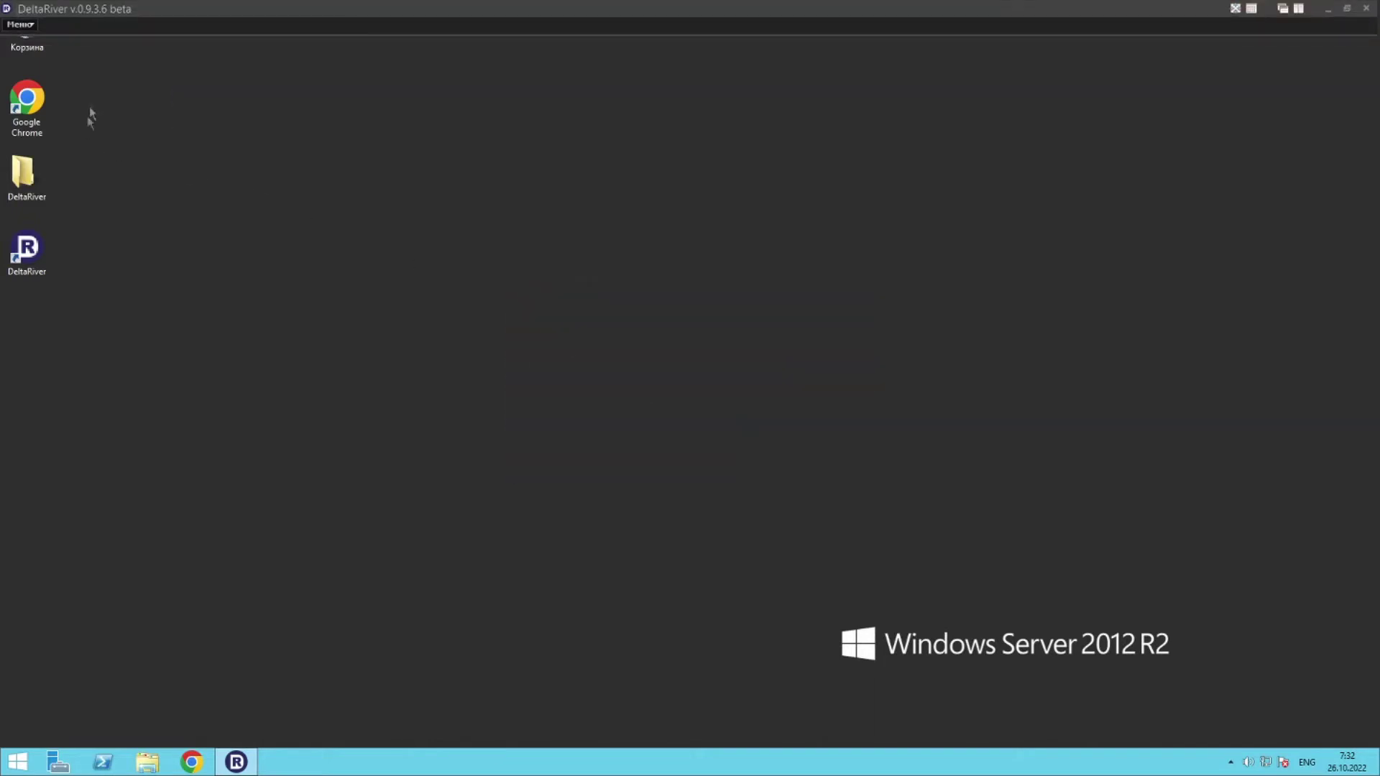
Open the Fx:EURUSD chart from the Forex group of the ticker list, and close the list.
{"action": "left_click", "coordinate": [21, 26]}
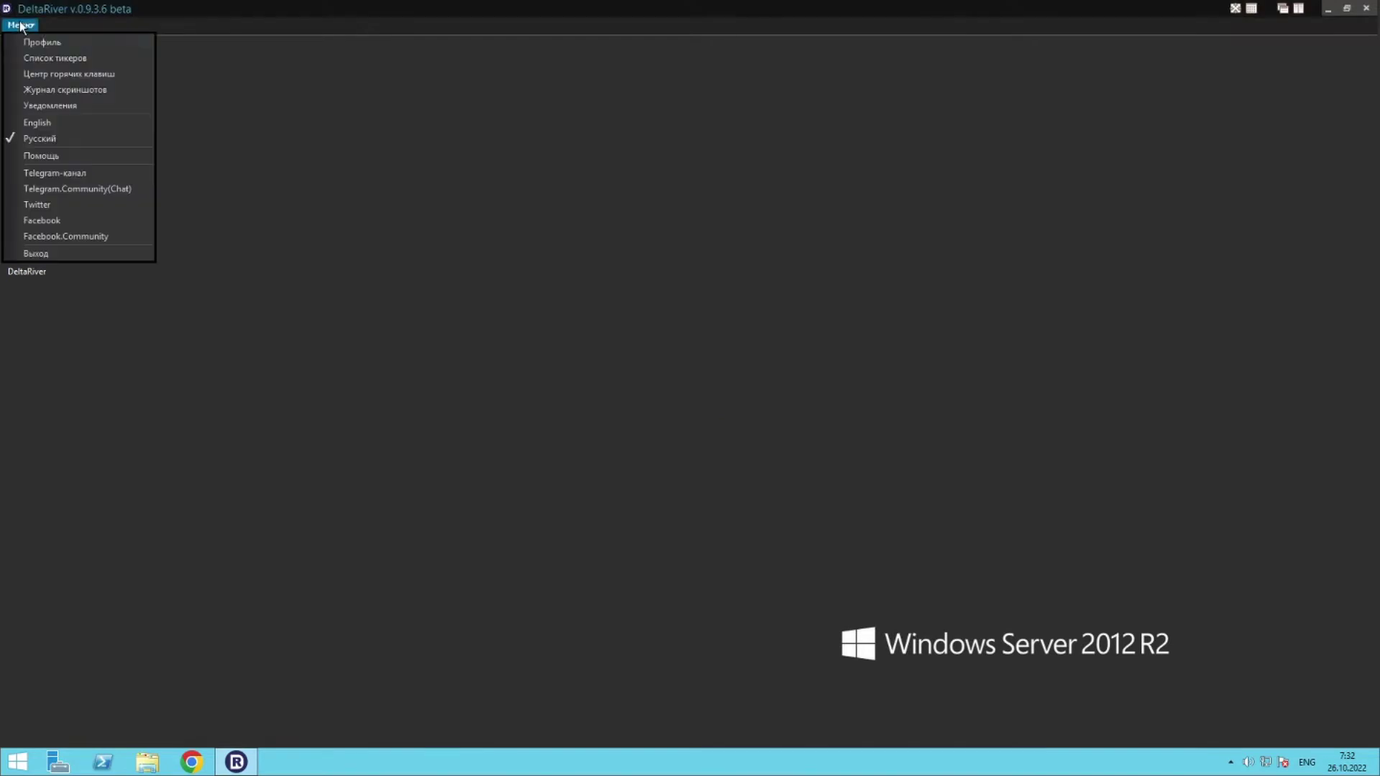
{"action": "left_click", "coordinate": [42, 59]}
{"action": "left_click_drag", "start_coordinate": [158, 55], "coordinate": [592, 87]}
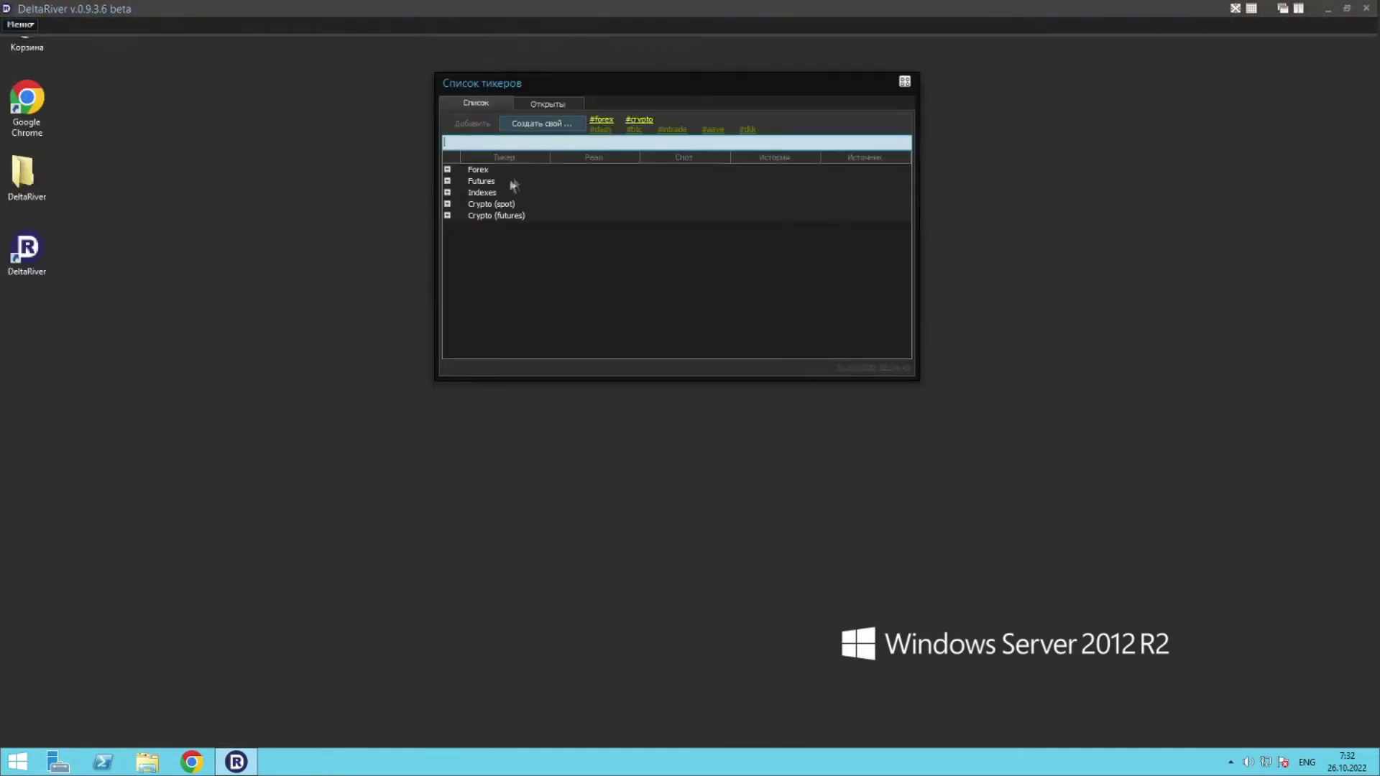
{"action": "left_click", "coordinate": [447, 169]}
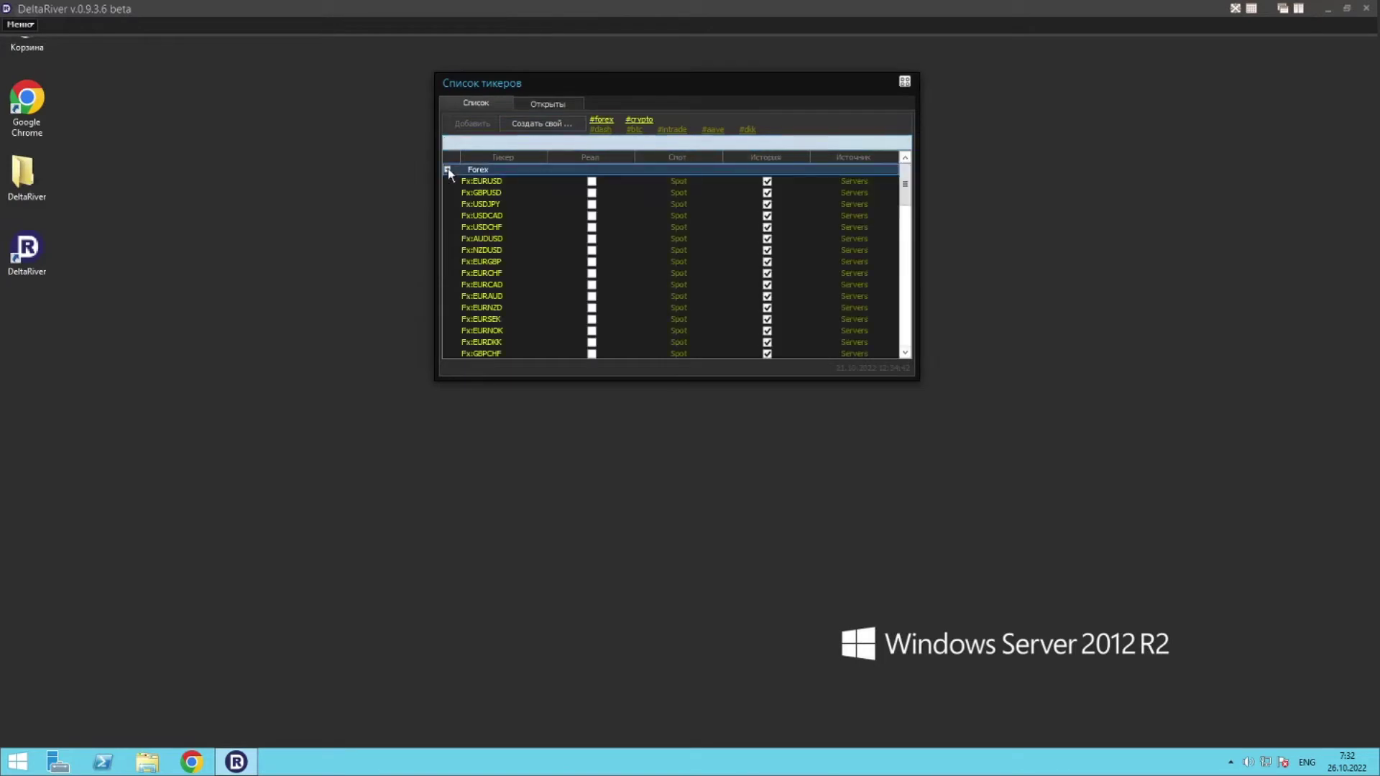
{"action": "double_click", "coordinate": [486, 183]}
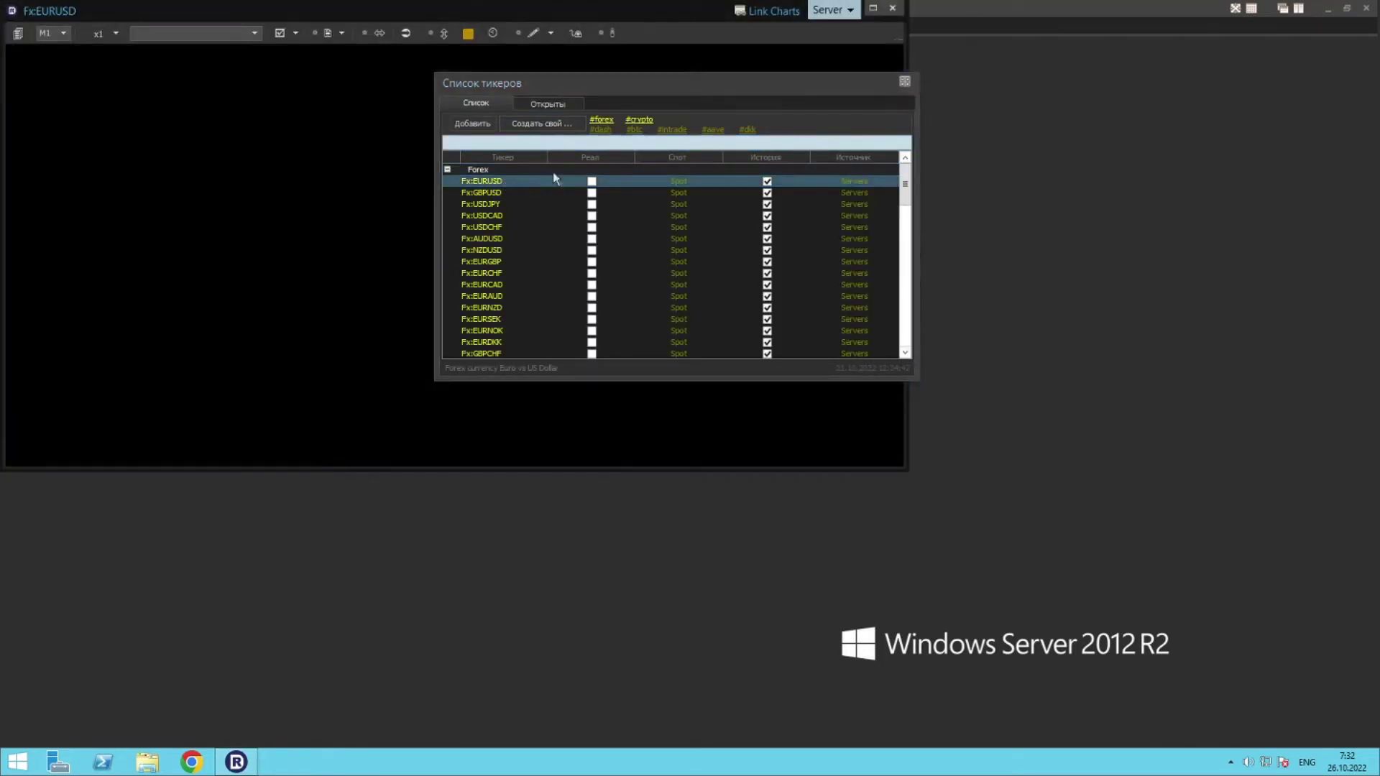
{"action": "left_click", "coordinate": [905, 82]}
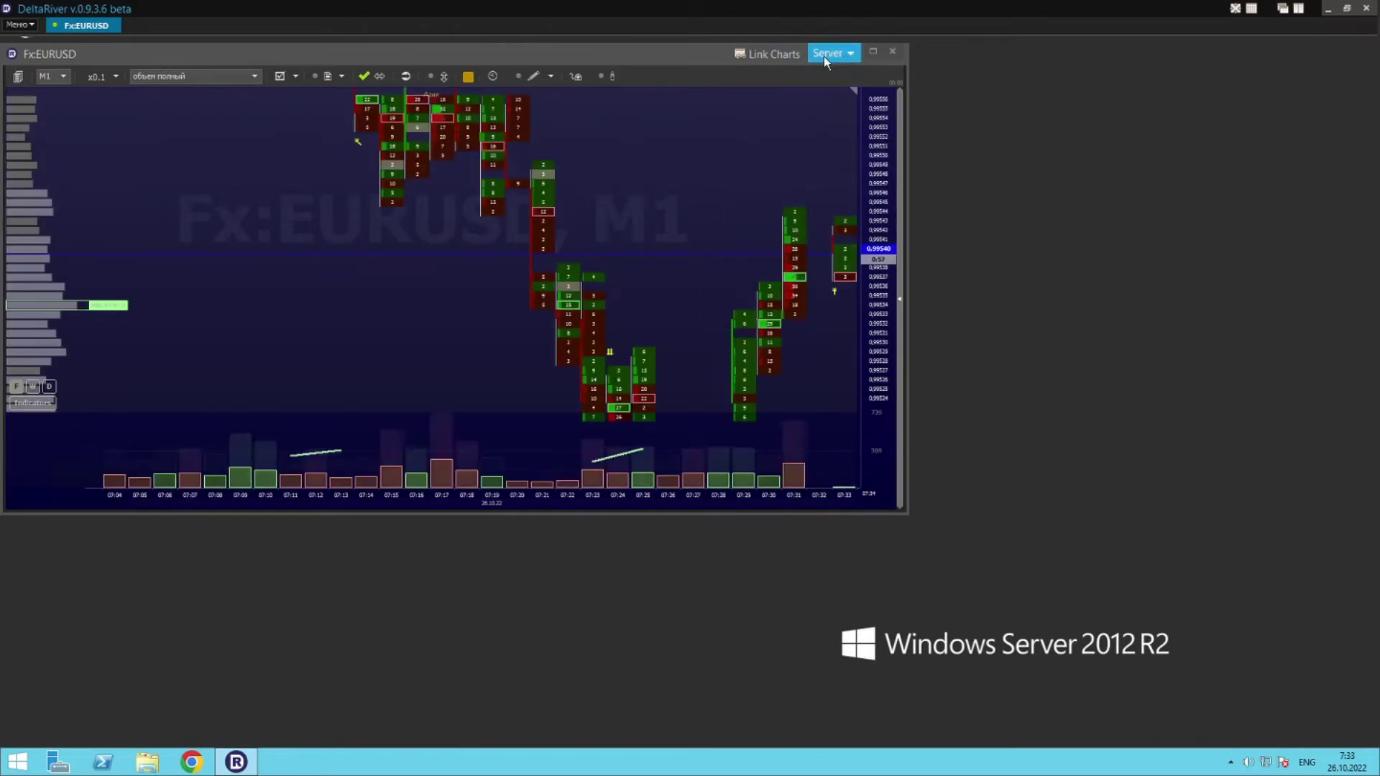
Leave the quote source on Server, maximize the Fx:EURUSD chart window and switch it to the Multiview layout.
{"action": "left_click", "coordinate": [827, 54]}
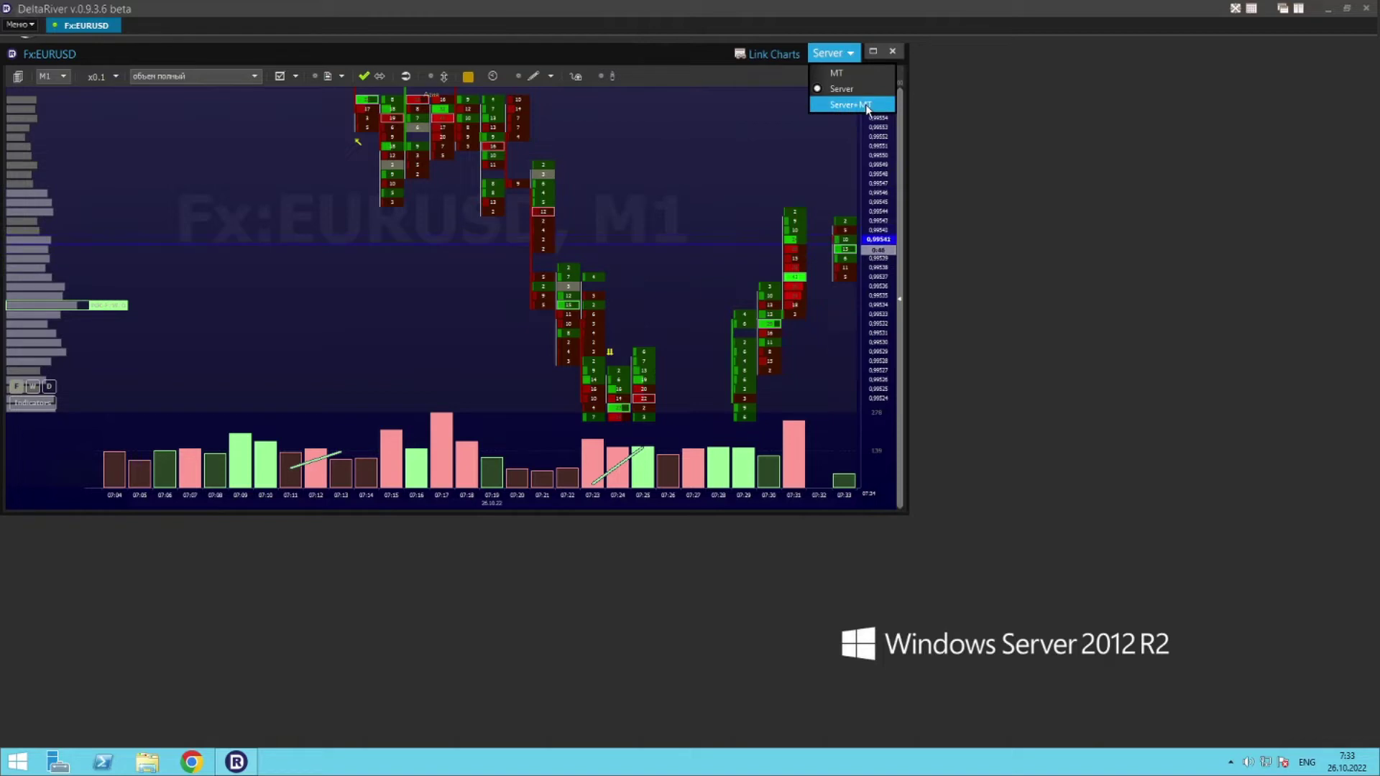
{"action": "left_click", "coordinate": [690, 59]}
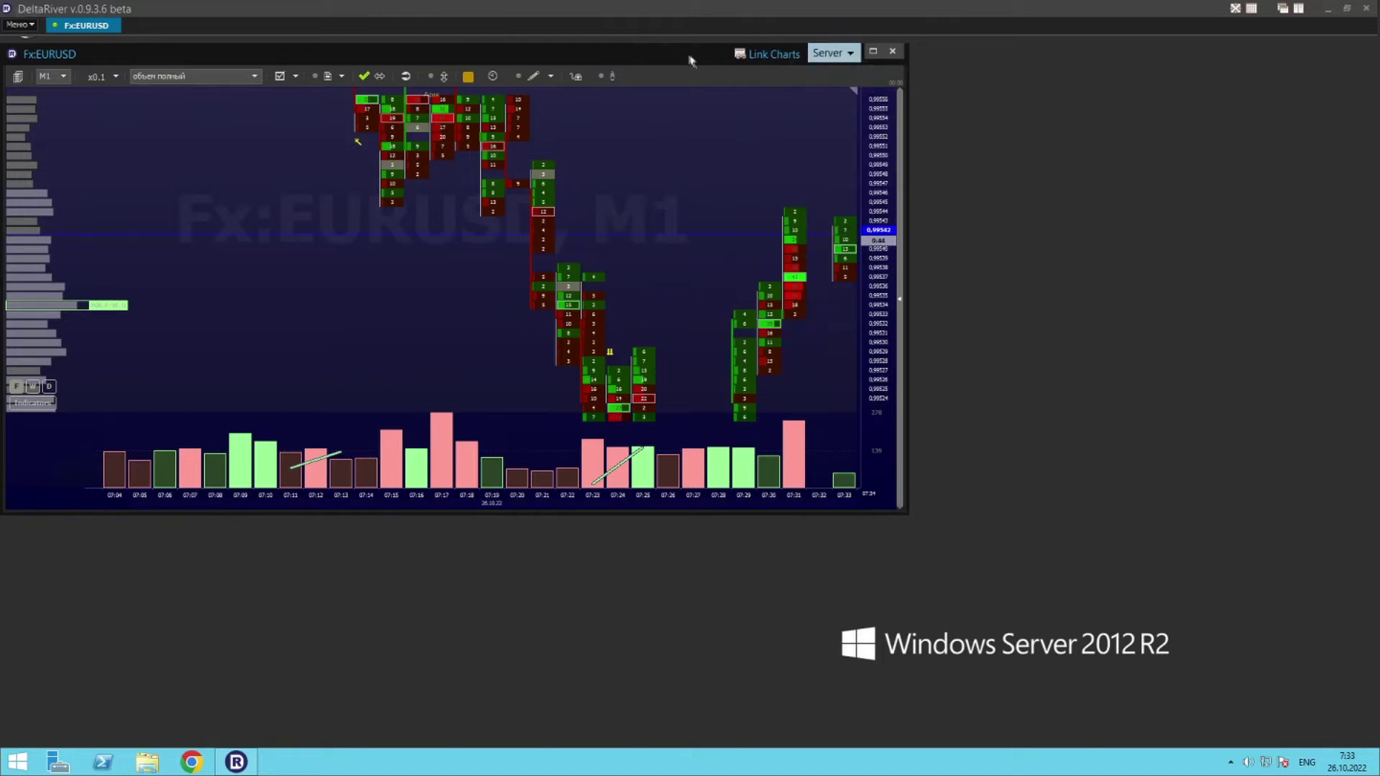
{"action": "left_click_drag", "start_coordinate": [710, 56], "coordinate": [790, 71]}
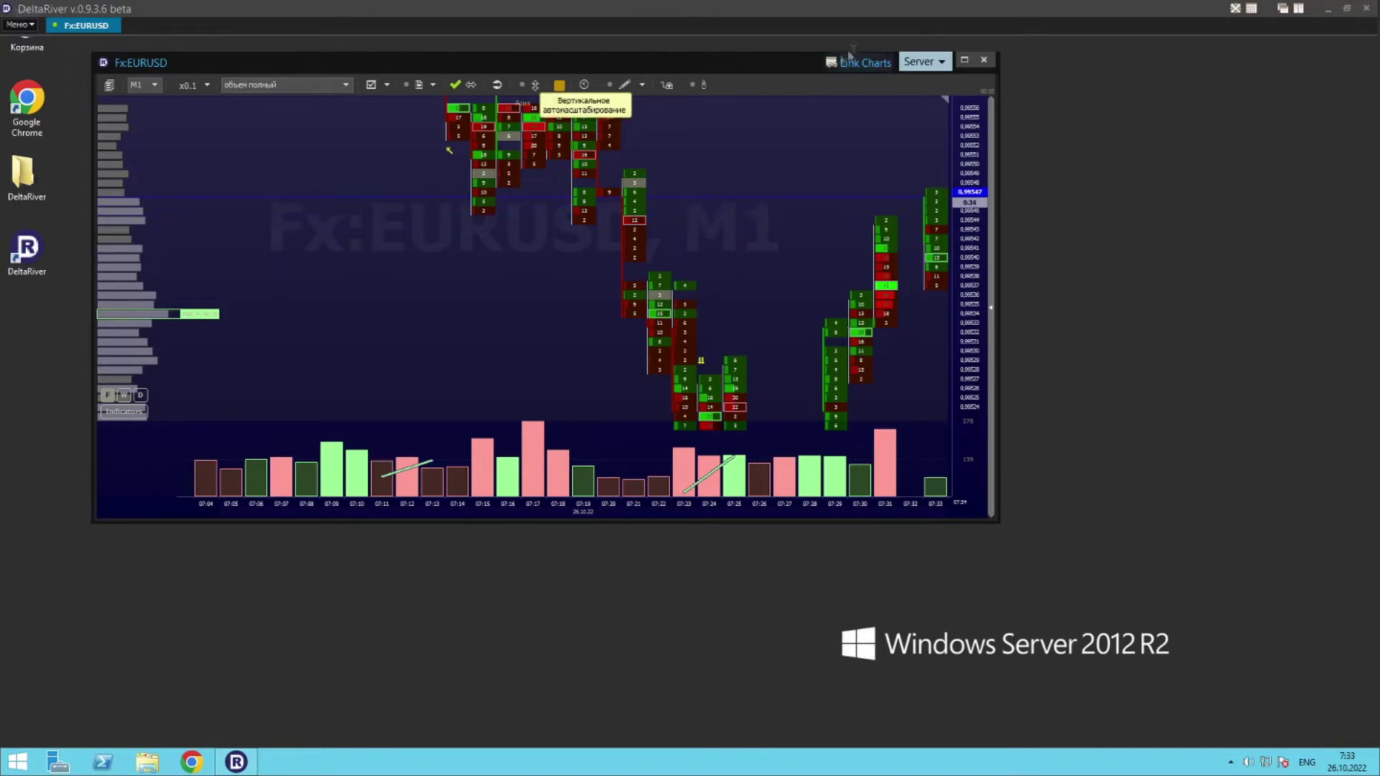
{"action": "left_click", "coordinate": [965, 59]}
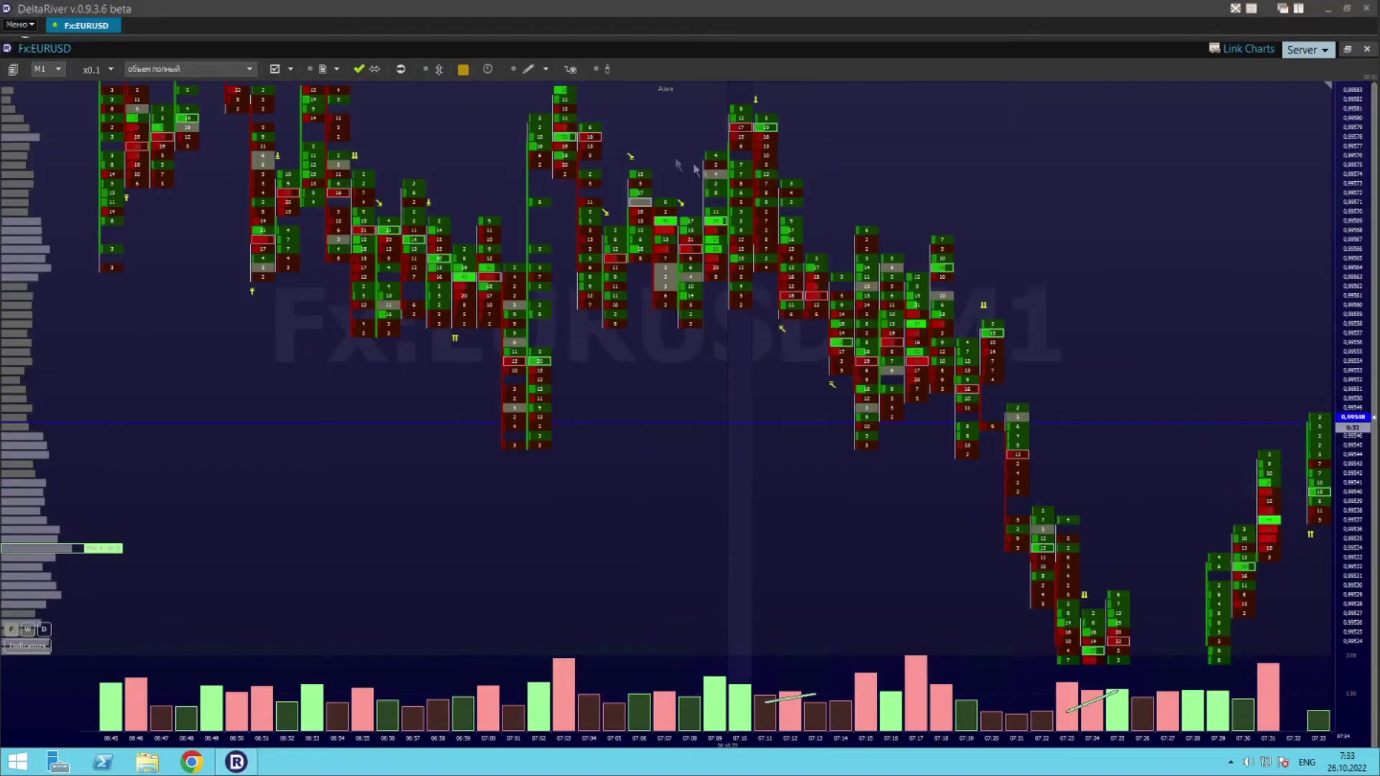
{"action": "left_click", "coordinate": [12, 69]}
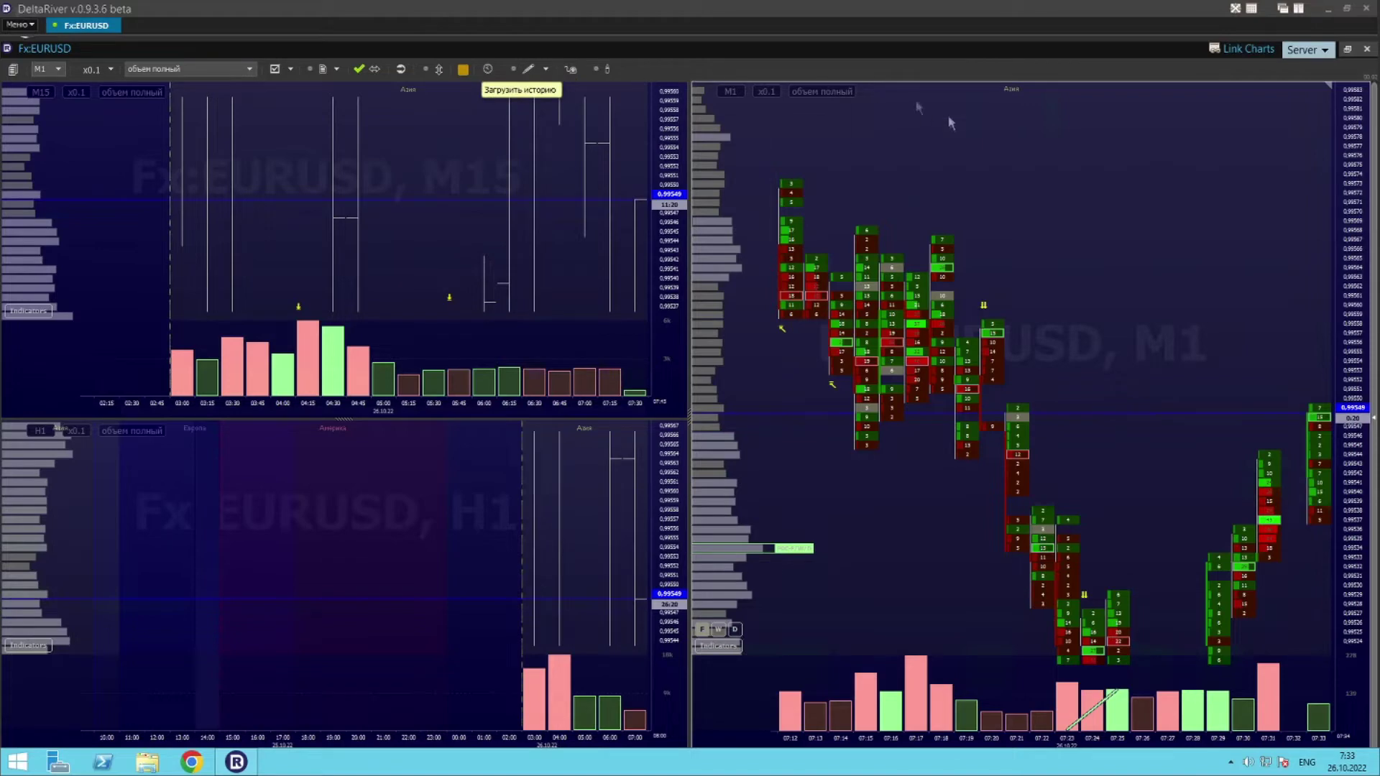
{"action": "left_click", "coordinate": [20, 25]}
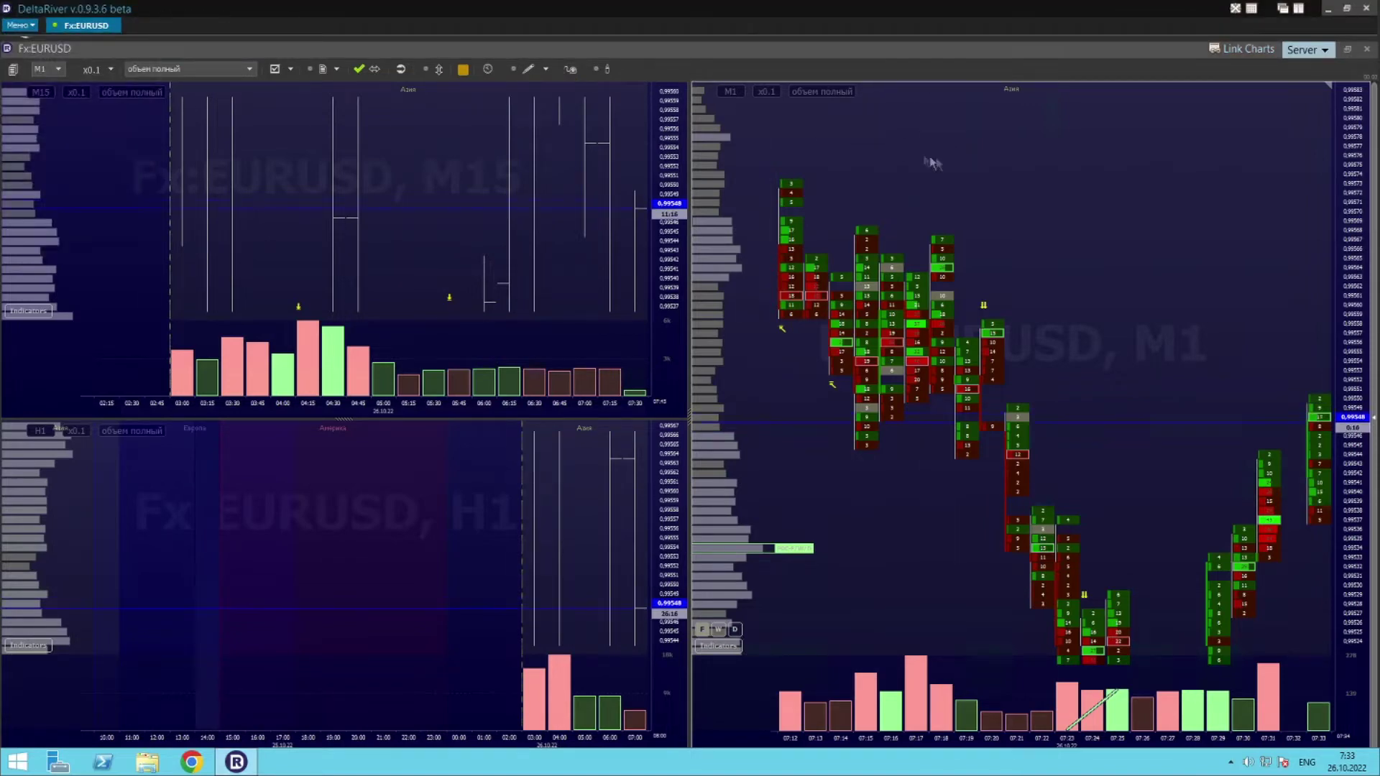
Turn off the cluster background, bar body/shadows, time marks, maximum volume per bar and arrow helper on the M1 chart.
{"action": "right_click", "coordinate": [977, 157]}
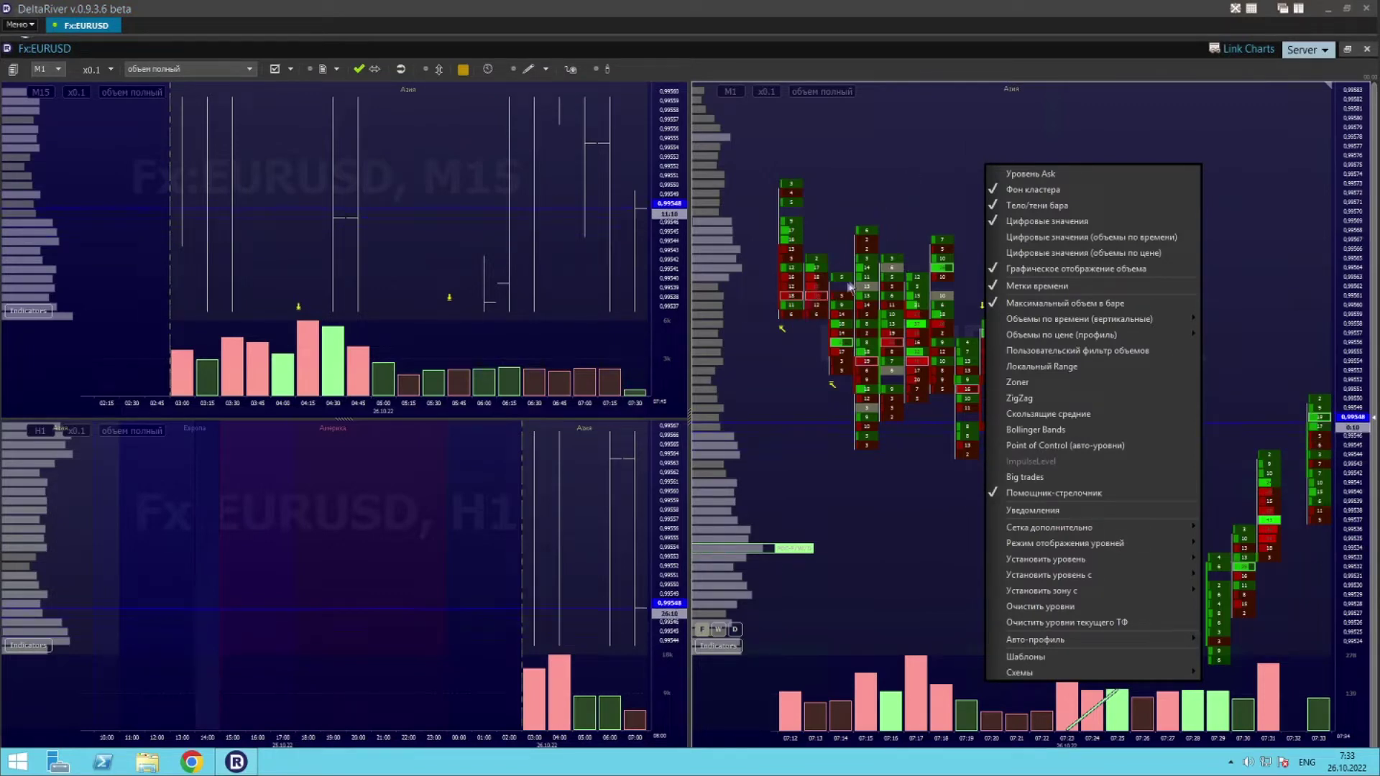
{"action": "left_click", "coordinate": [1024, 188]}
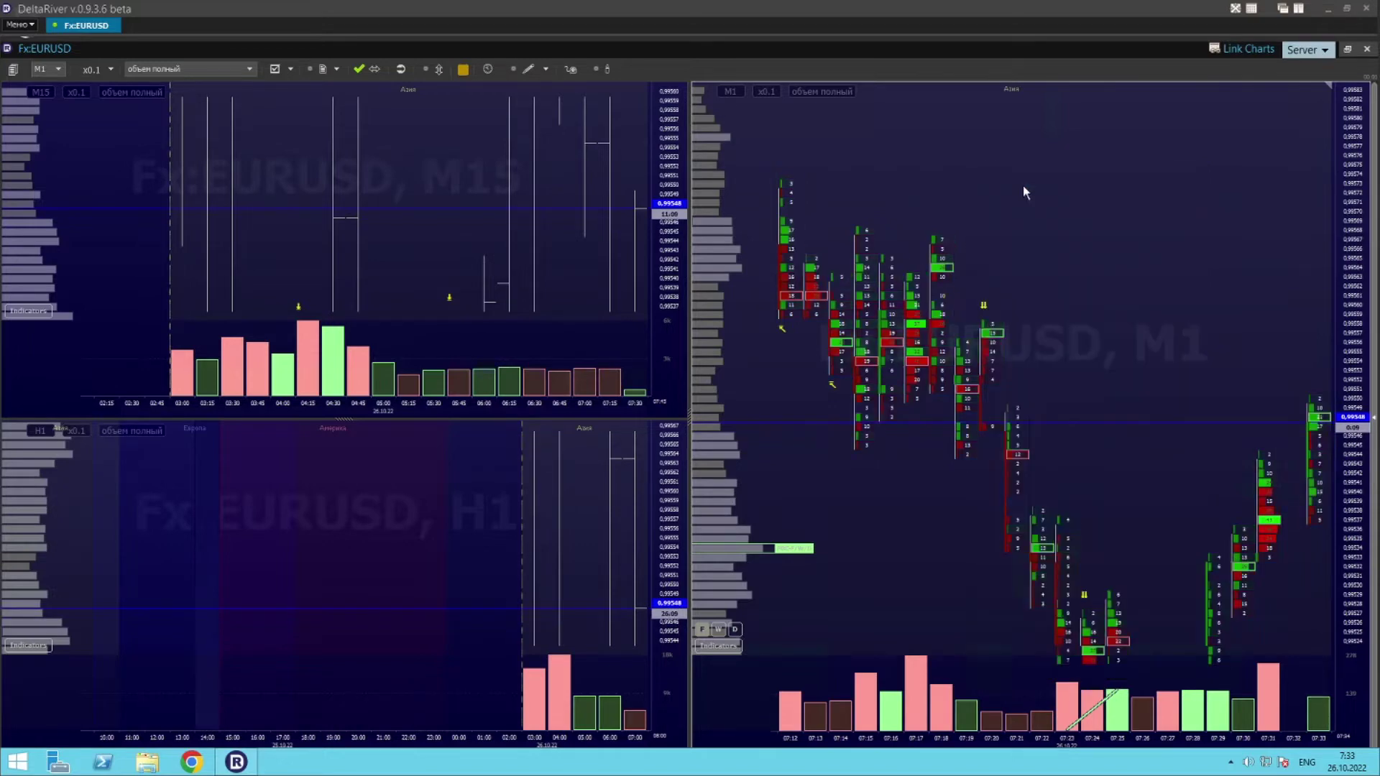
{"action": "right_click", "coordinate": [1002, 206]}
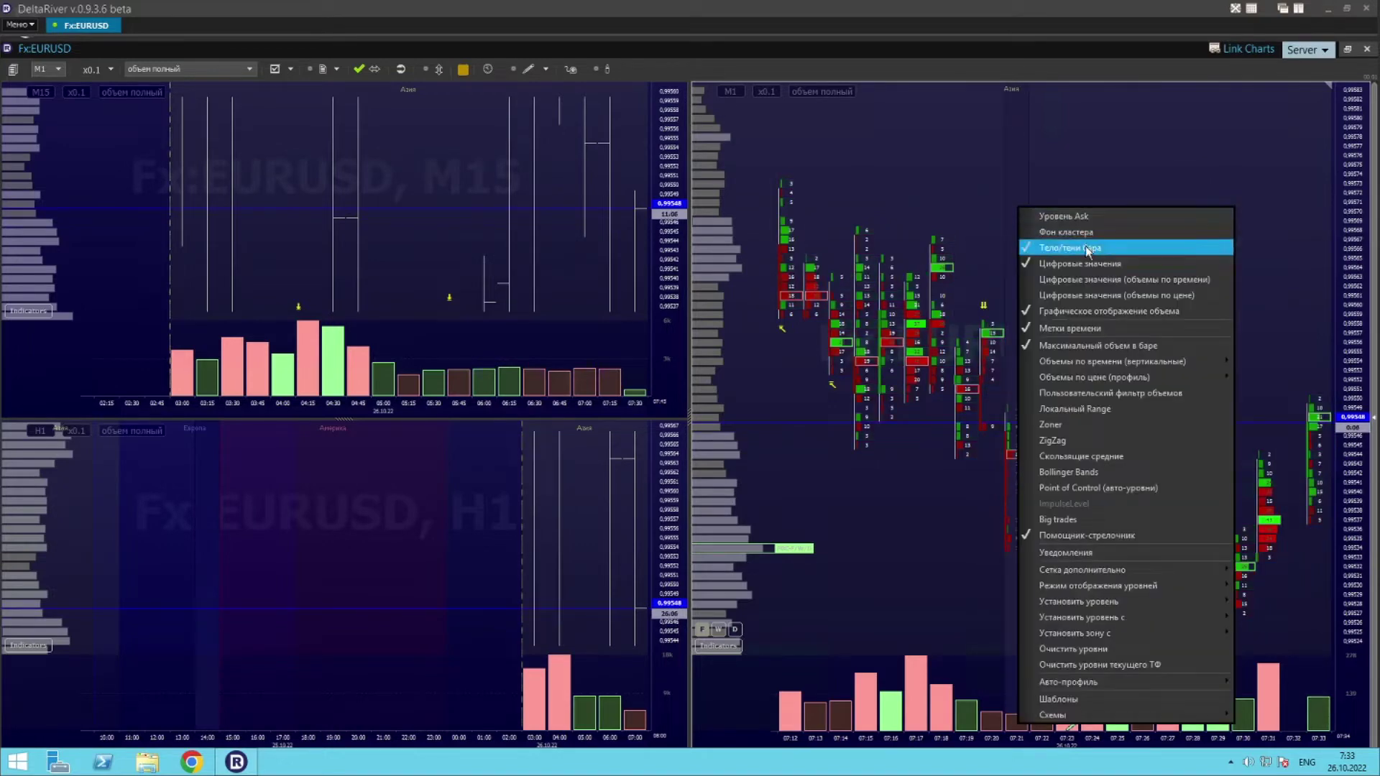
{"action": "left_click", "coordinate": [1086, 246]}
{"action": "right_click", "coordinate": [969, 187]}
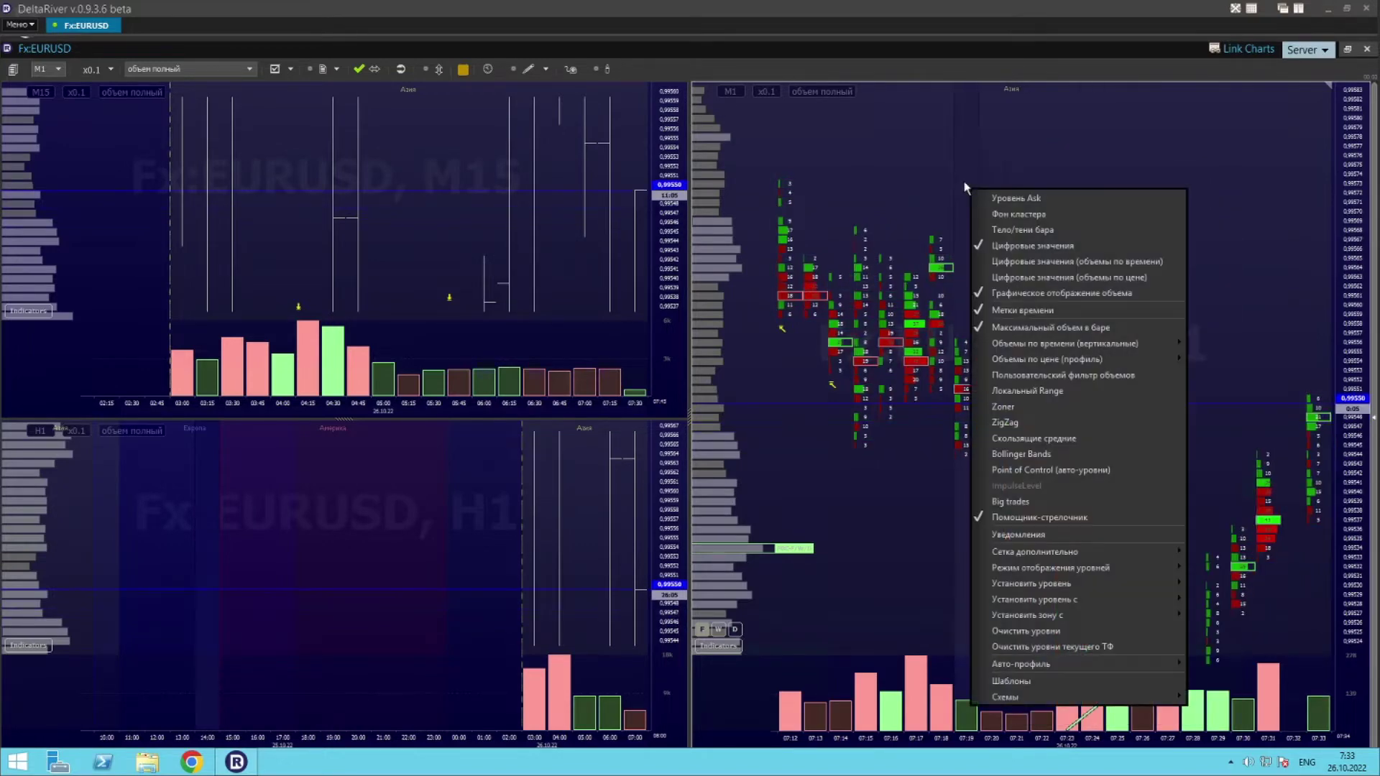
{"action": "left_click", "coordinate": [1018, 312]}
{"action": "right_click", "coordinate": [1016, 314]}
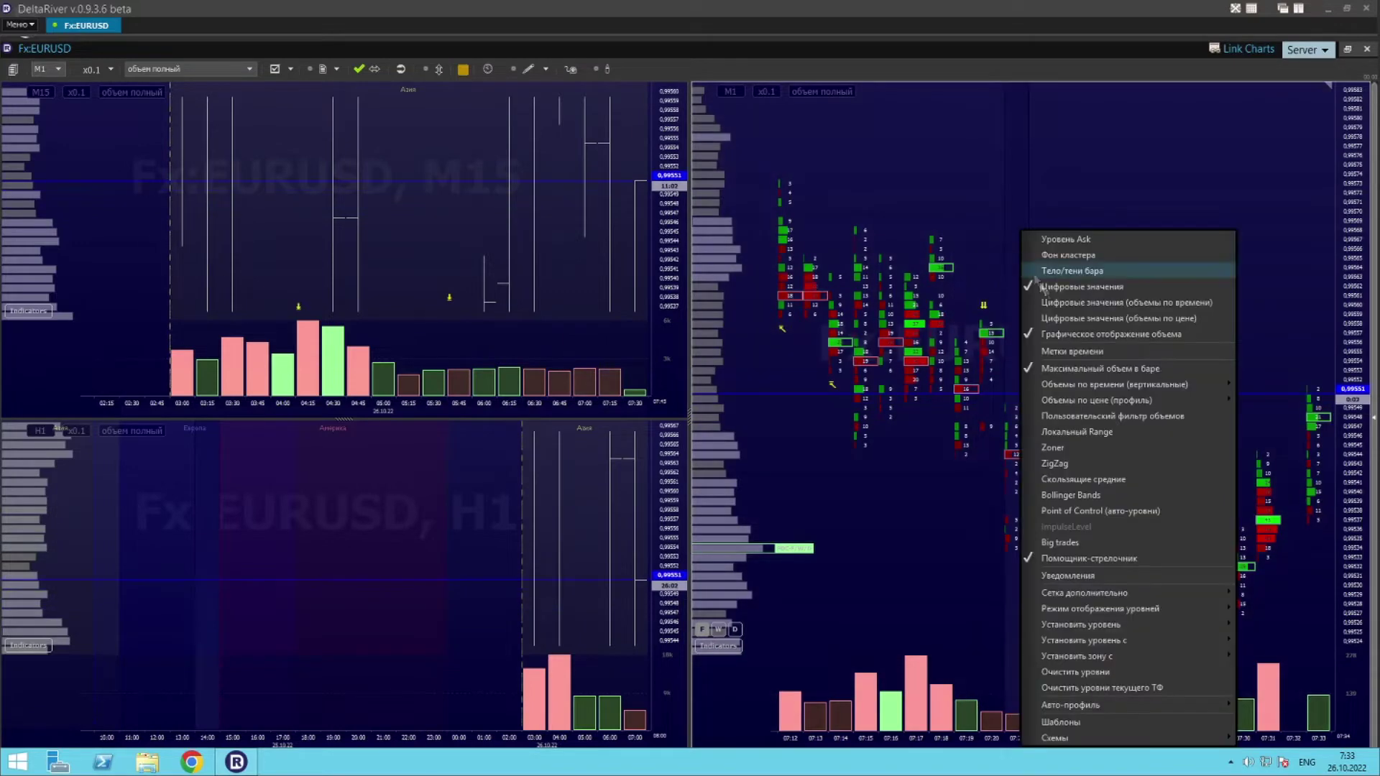
{"action": "left_click", "coordinate": [1080, 369]}
{"action": "right_click", "coordinate": [1012, 250]}
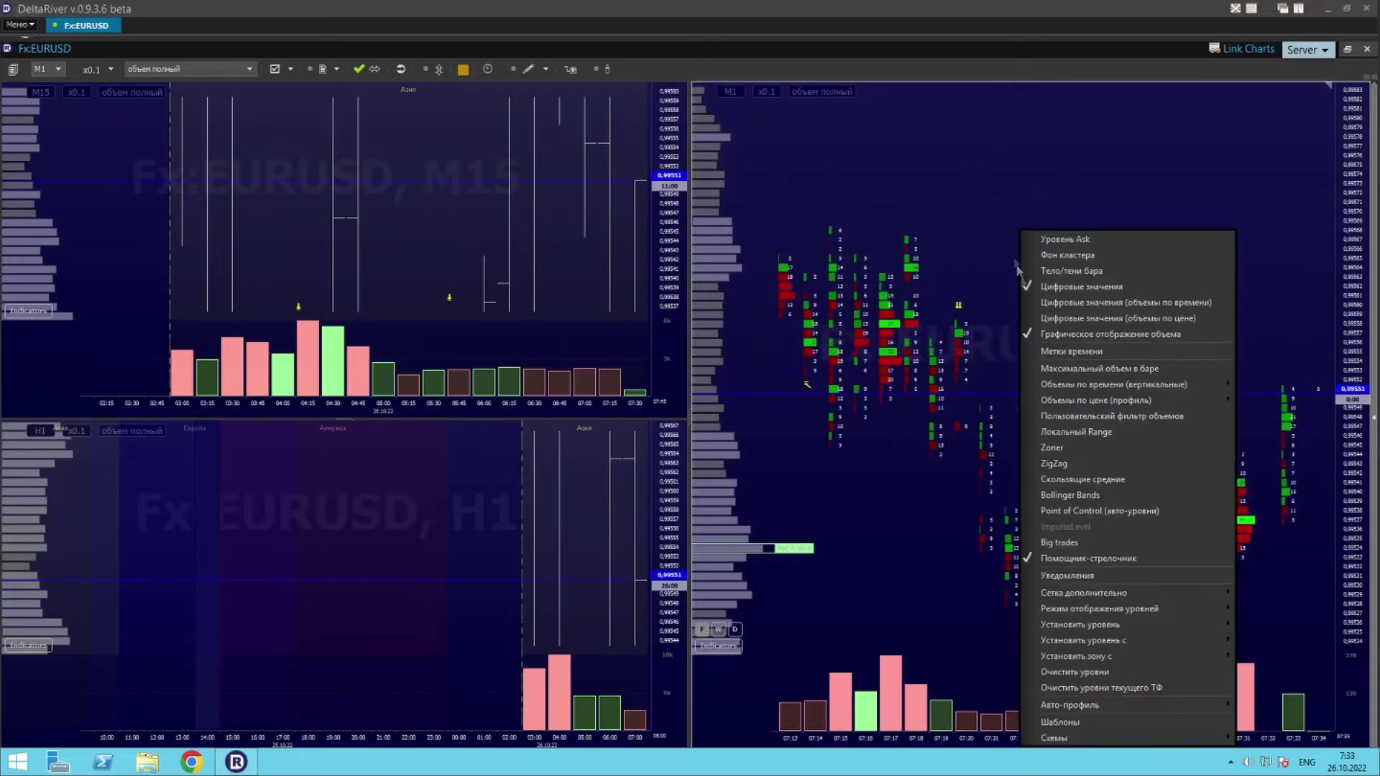
{"action": "left_click", "coordinate": [1076, 558]}
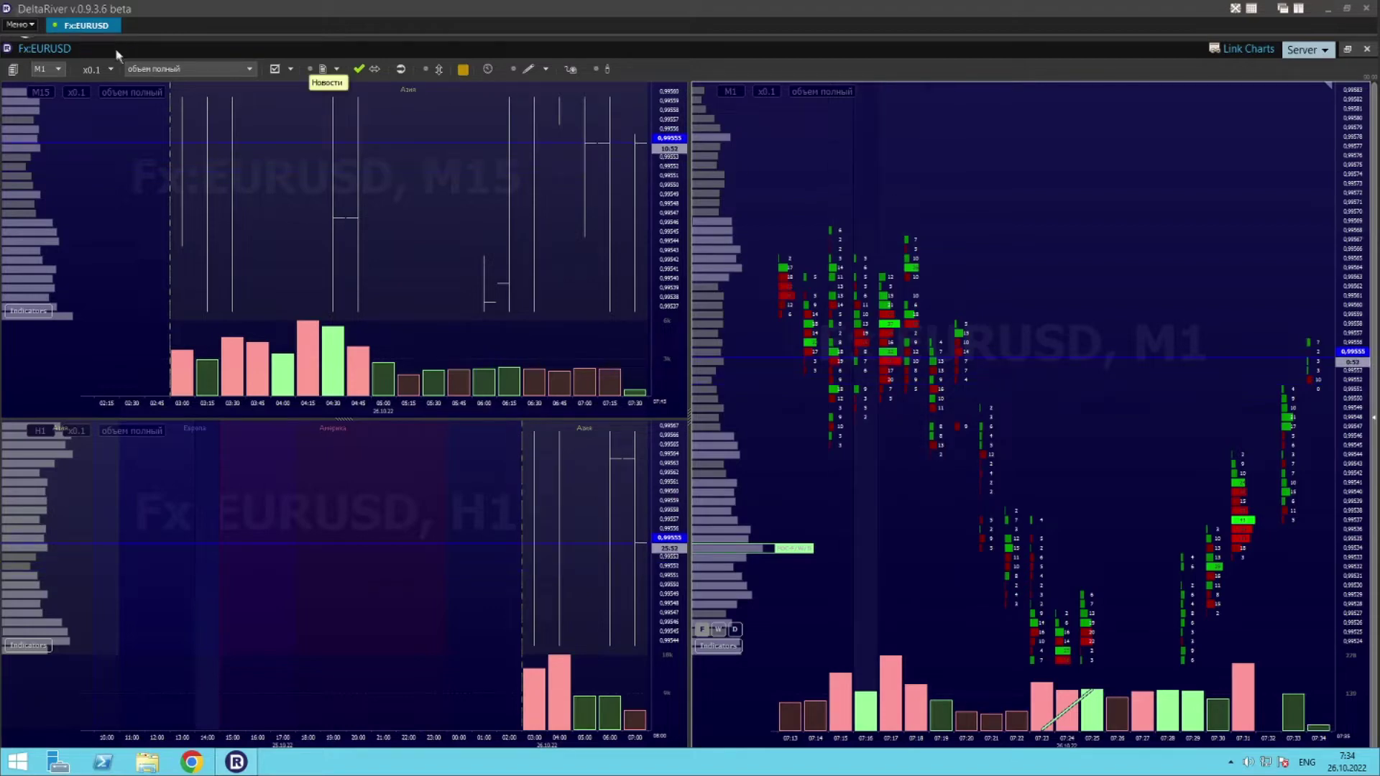
Open the hotkey center and review the shortcuts for the main window, tickers, timeframes and chart.
{"action": "left_click", "coordinate": [20, 24]}
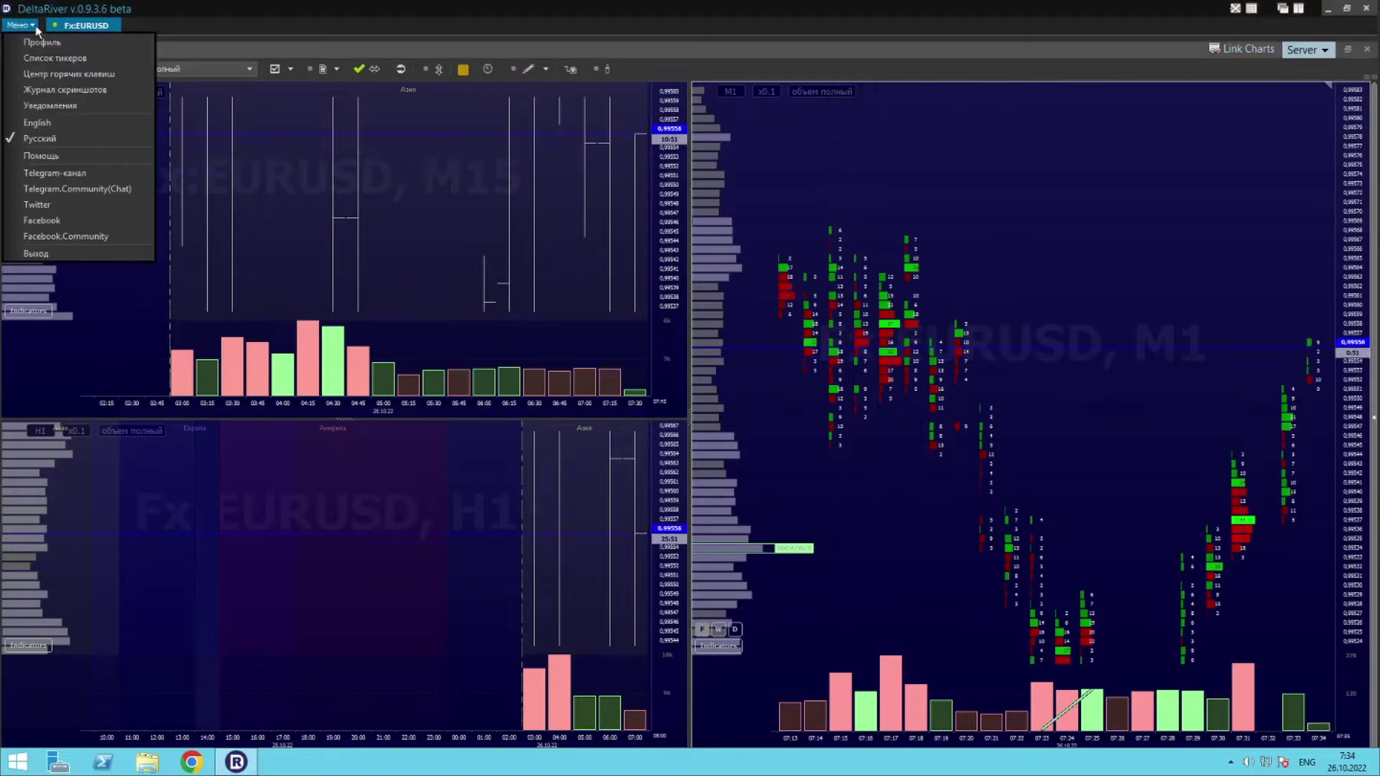
{"action": "left_click", "coordinate": [56, 75]}
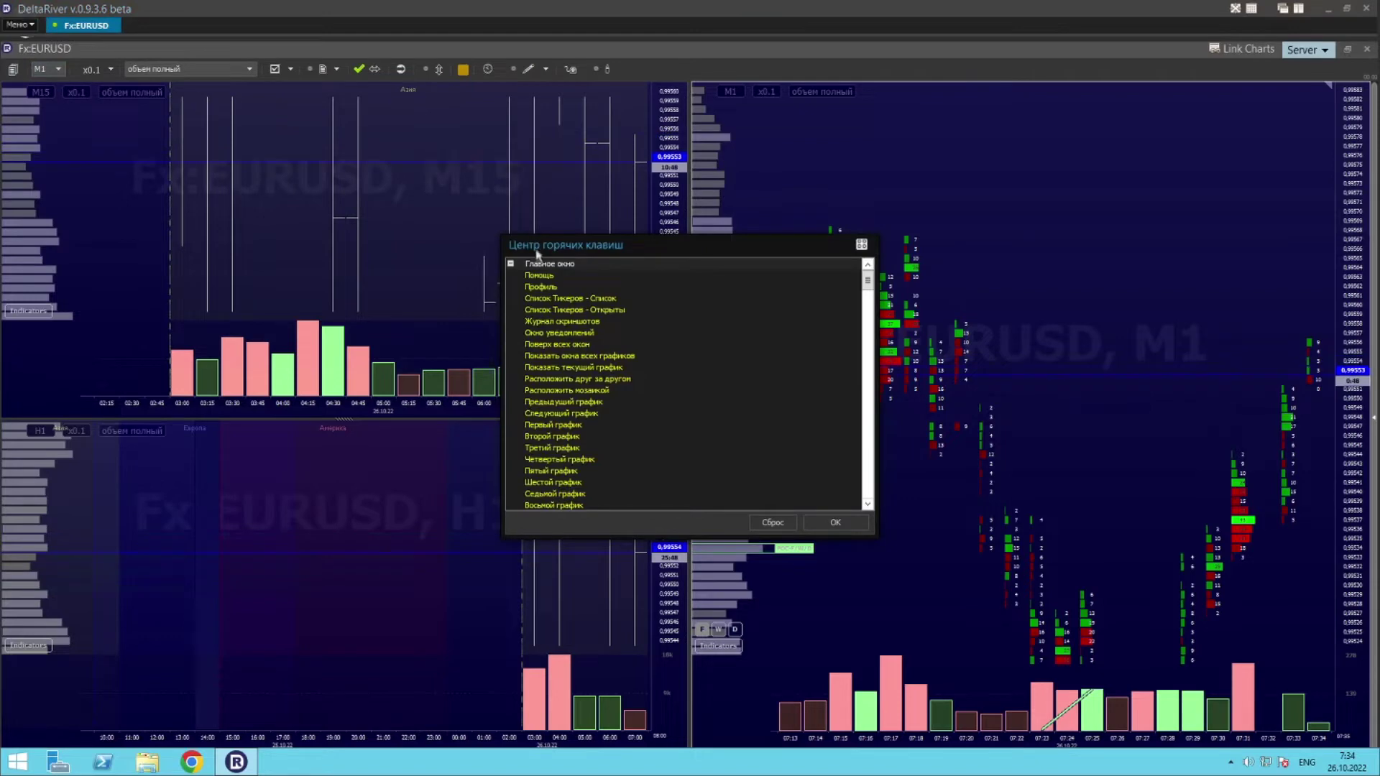
{"action": "scroll", "coordinate": [585, 373], "scroll_direction": "down", "scroll_amount": 4}
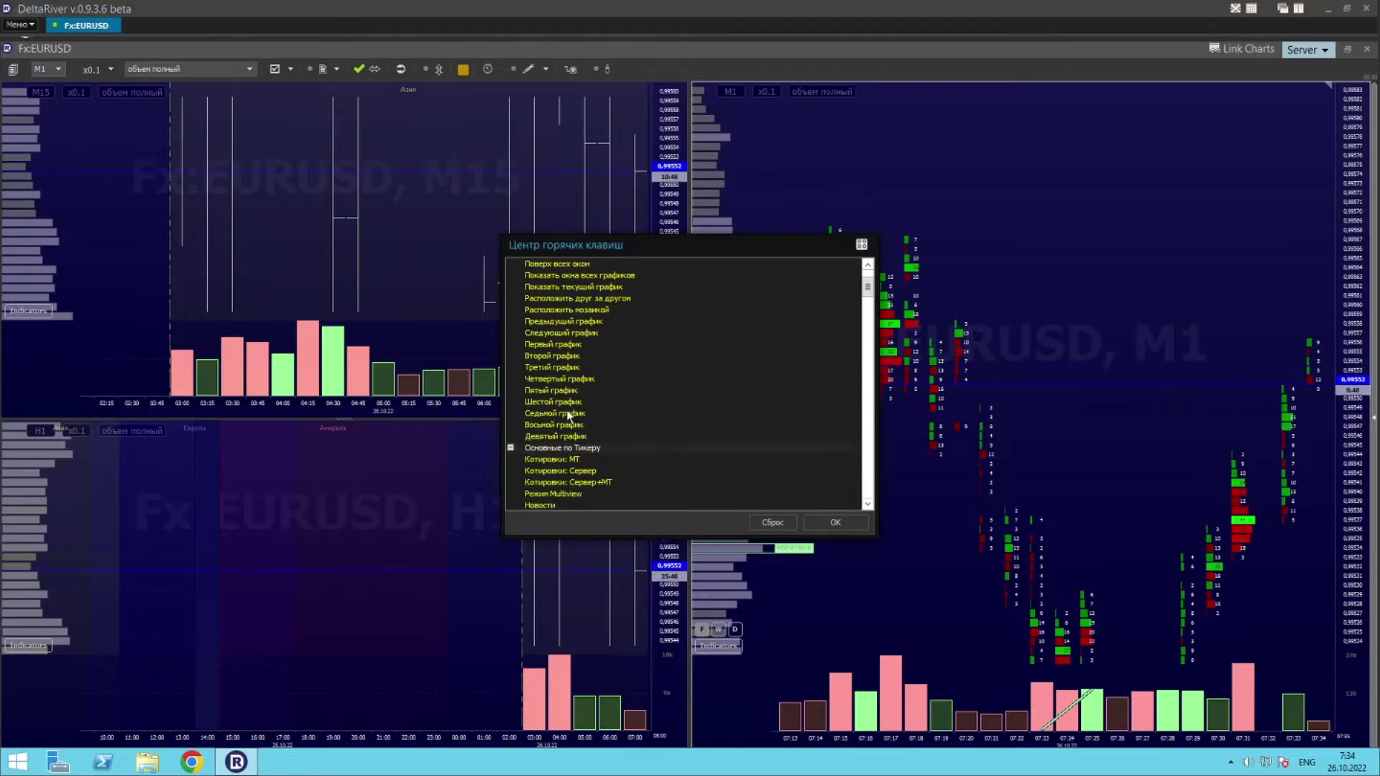
{"action": "scroll", "coordinate": [573, 408], "scroll_direction": "down", "scroll_amount": 5}
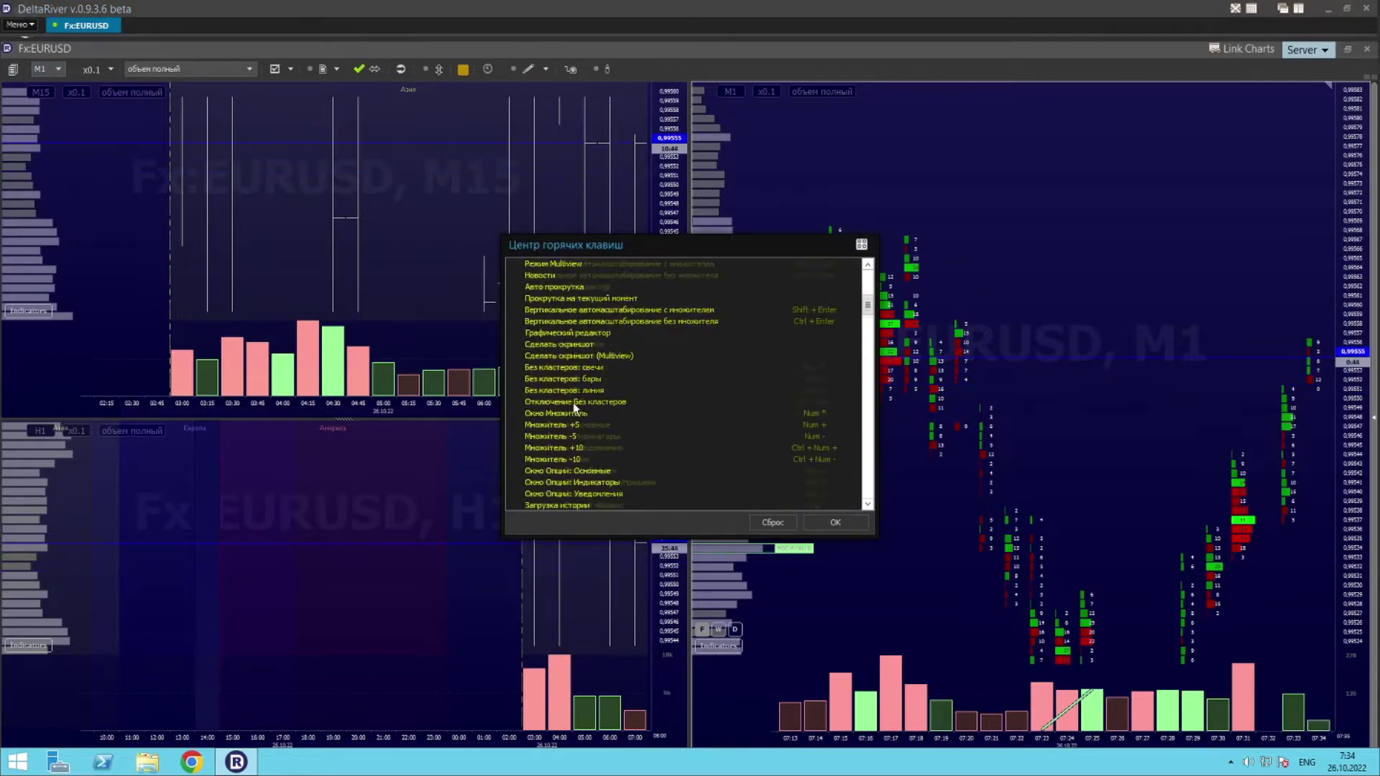
{"action": "scroll", "coordinate": [575, 407], "scroll_direction": "down", "scroll_amount": 6}
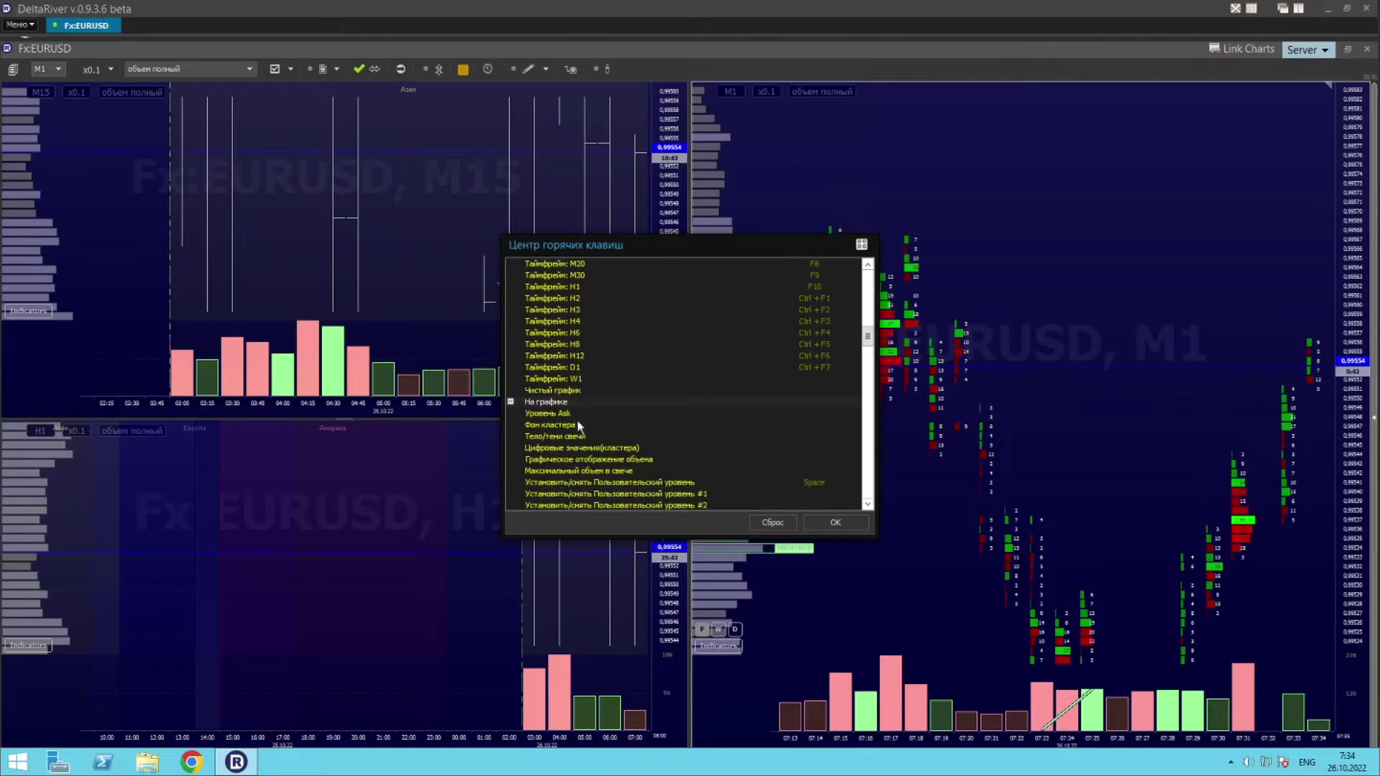